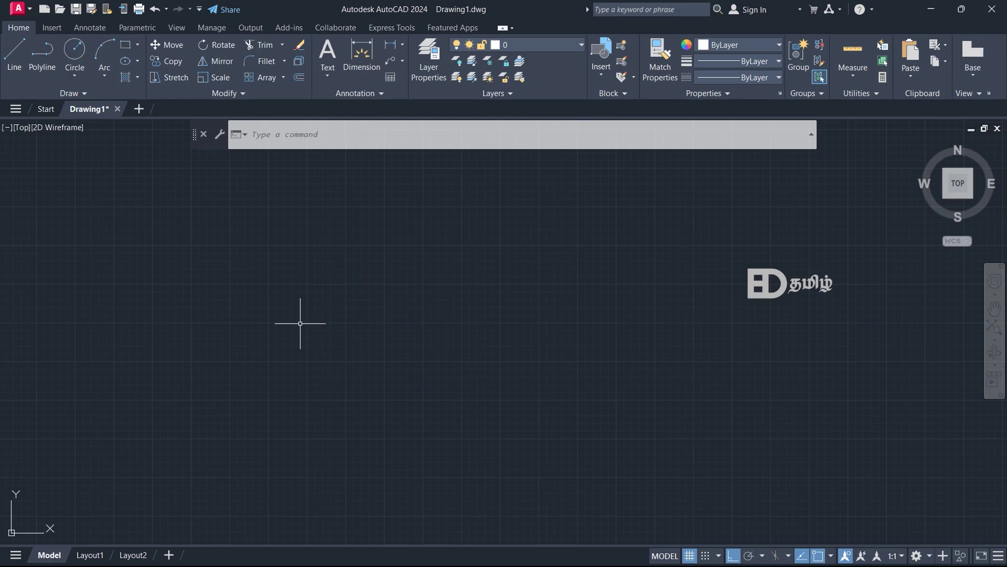
# Step: Draw a circle with a radius of about 288 units and a separate, larger circle to its right
pyautogui.click(73, 50)
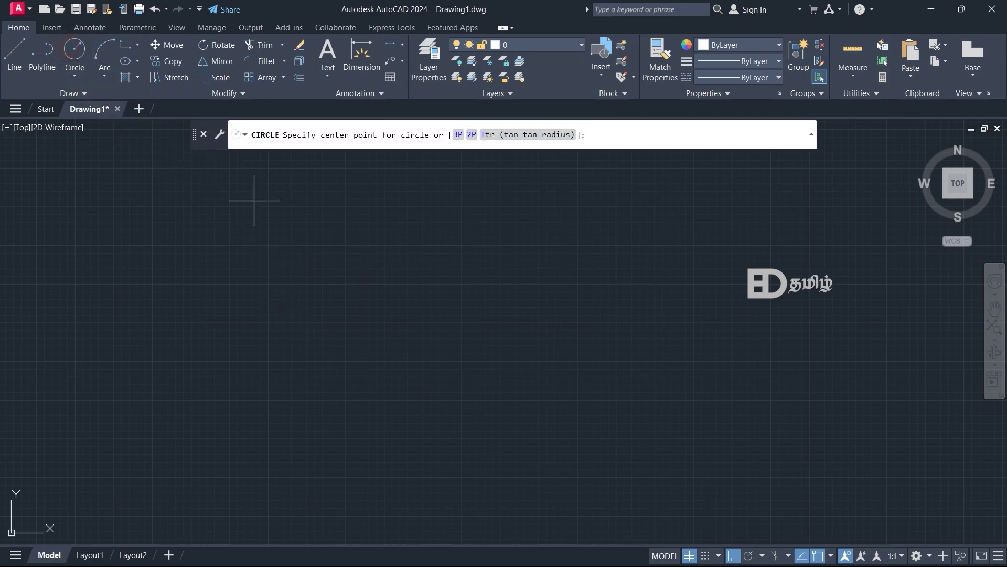
pyautogui.click(261, 356)
pyautogui.click(304, 355)
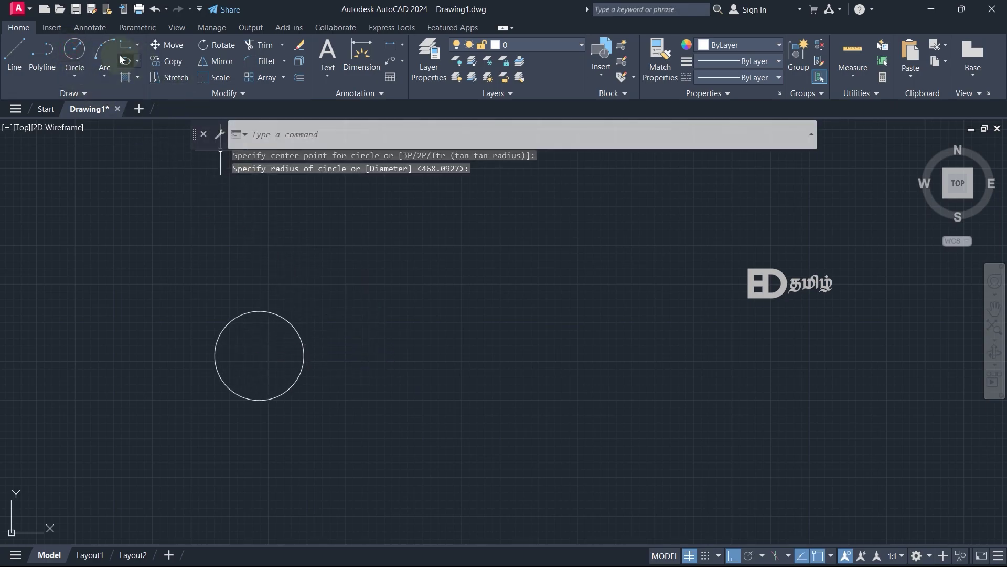
pyautogui.click(74, 50)
pyautogui.click(552, 345)
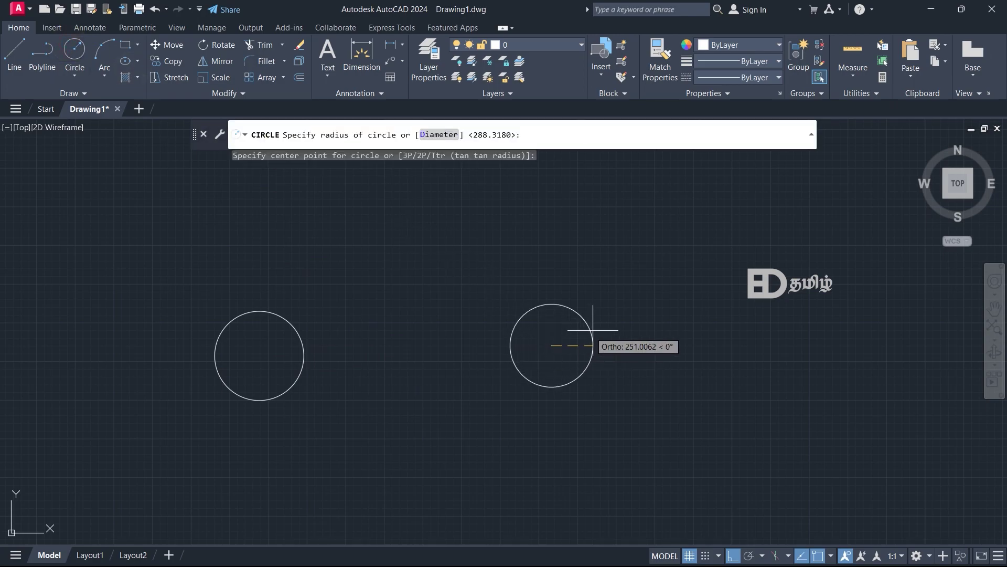
pyautogui.click(644, 307)
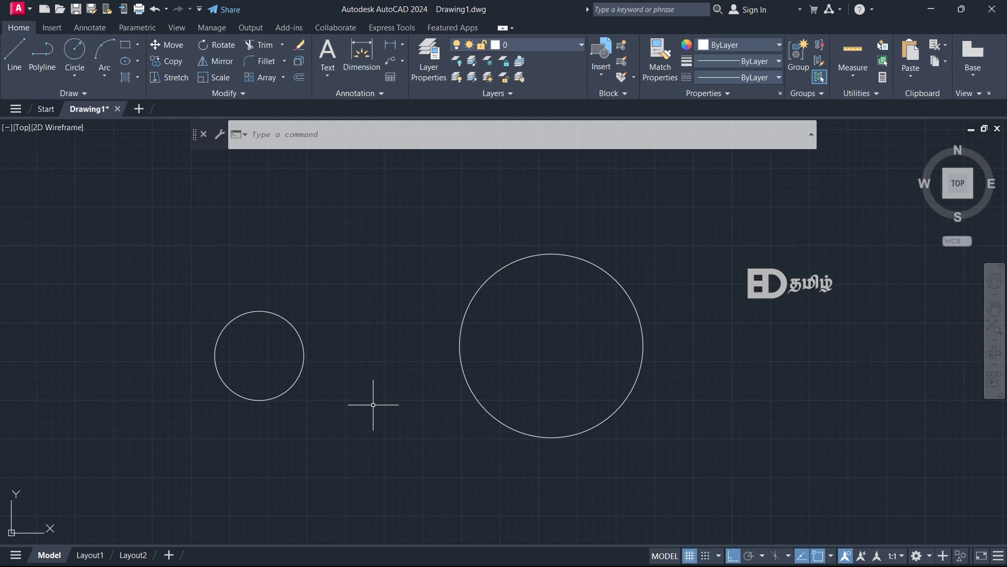
# Step: Move the smaller circle by its center onto the center of the larger circle
pyautogui.write('m')
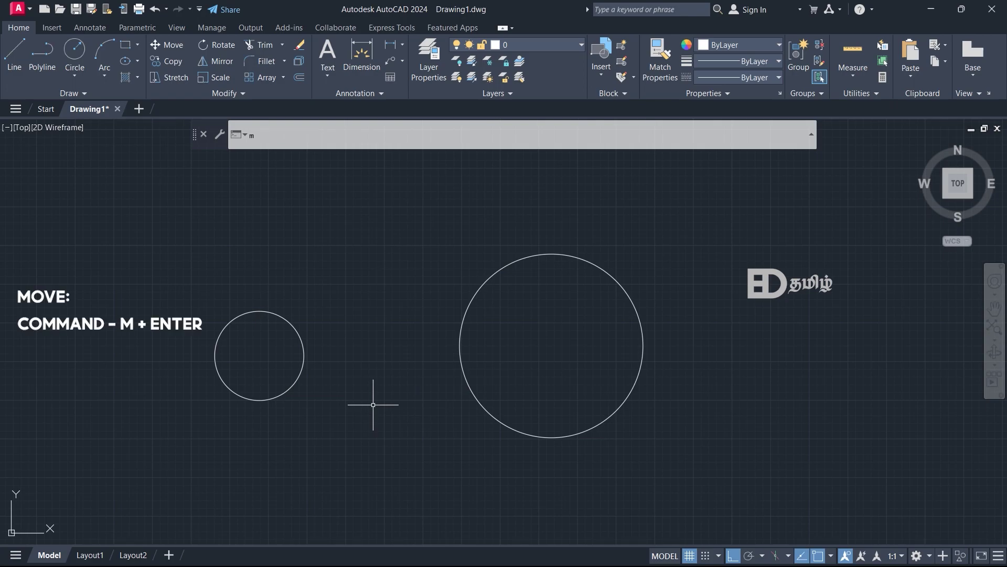
pyautogui.press('Return')
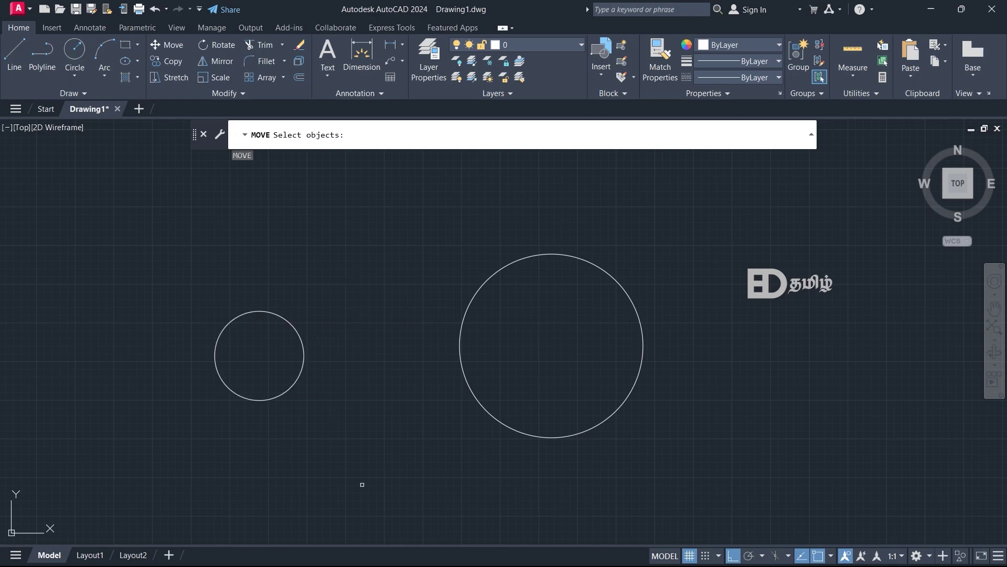
pyautogui.click(374, 456)
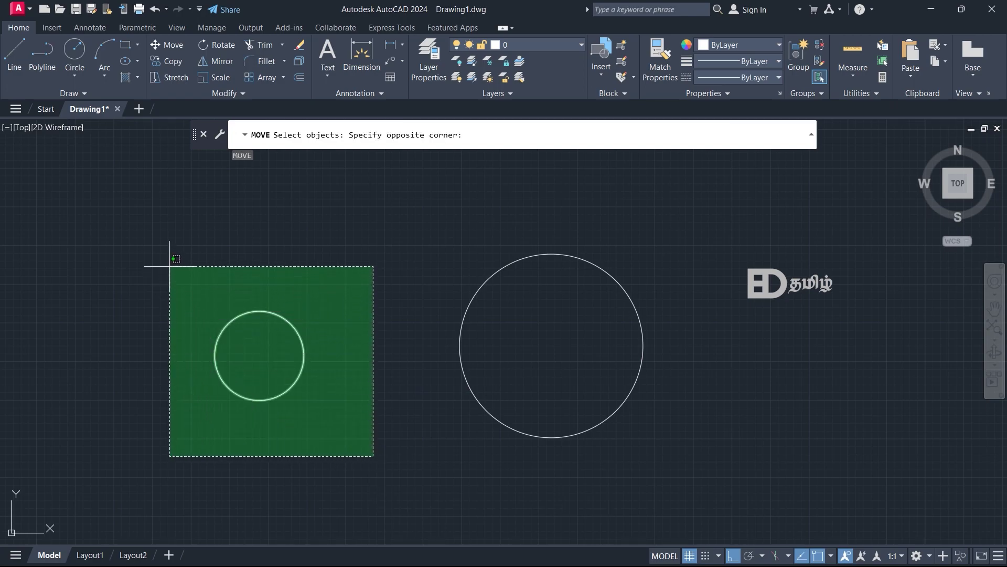
pyautogui.click(169, 265)
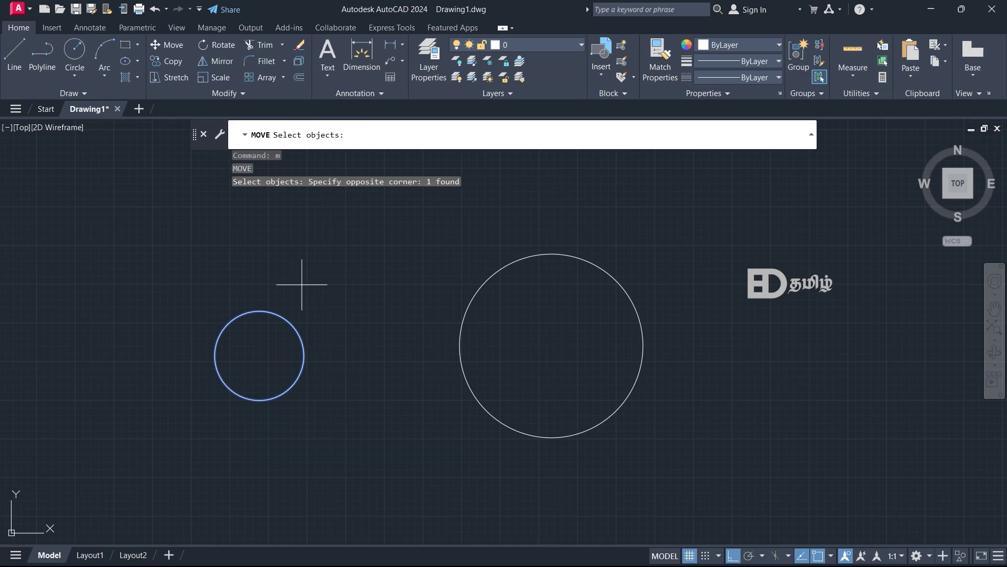
pyautogui.press('Return')
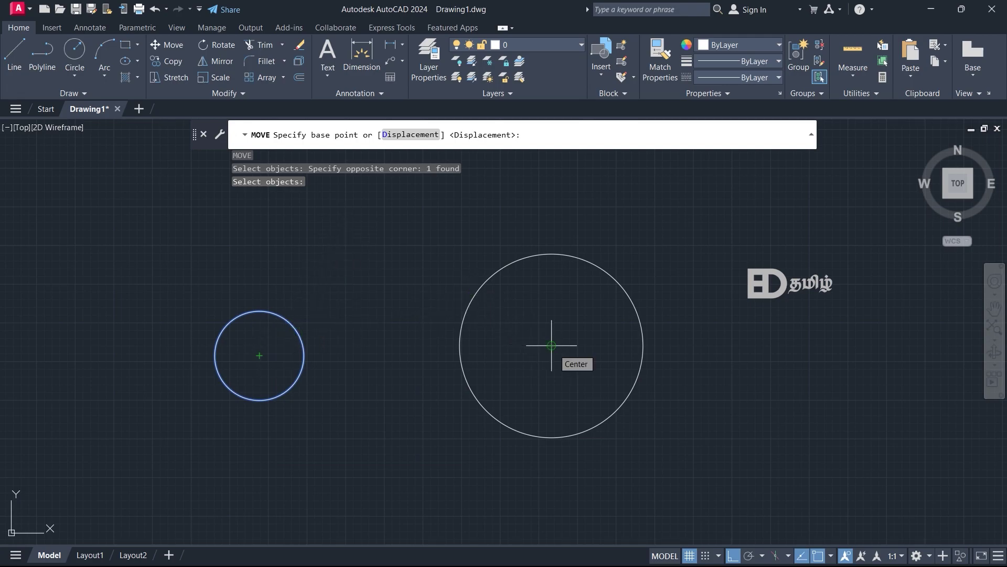
pyautogui.click(259, 355)
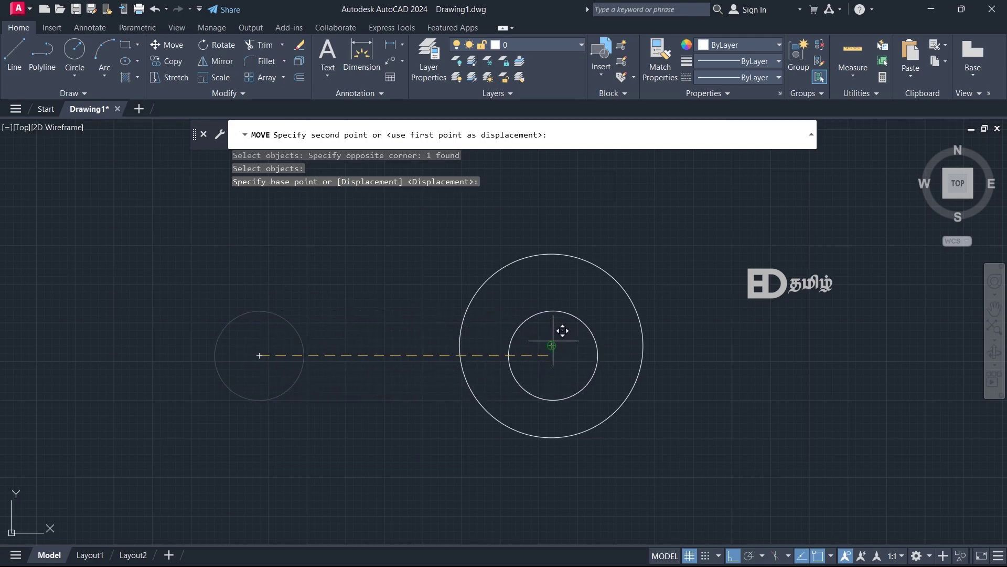
pyautogui.click(553, 343)
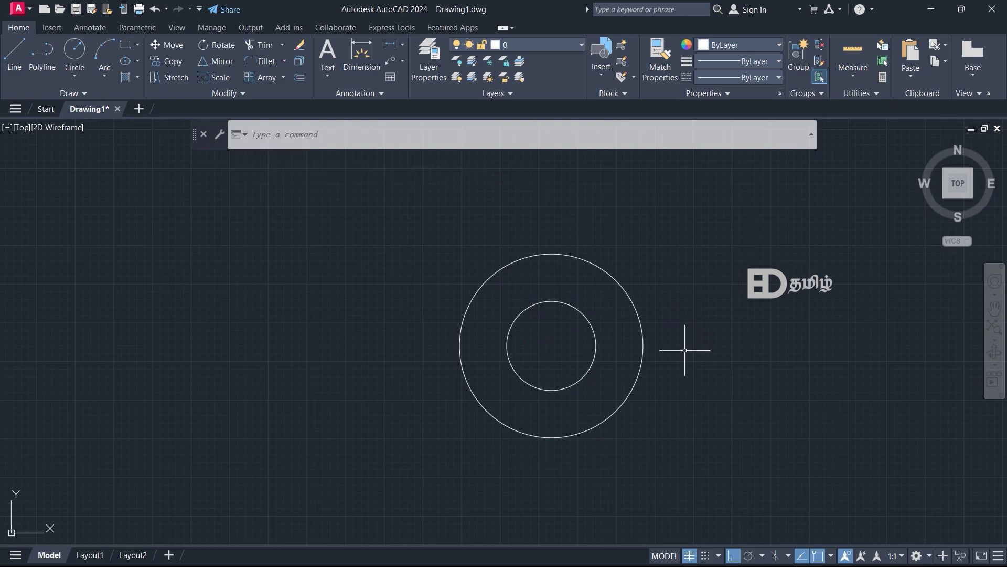
# Step: Draw a long vertical line in the empty area to the right of the concentric circles
pyautogui.moveTo(686, 362)
pyautogui.mouseDown(button='middle')
pyautogui.moveTo(633, 374)
pyautogui.moveTo(379, 371)
pyautogui.mouseUp(button='middle')
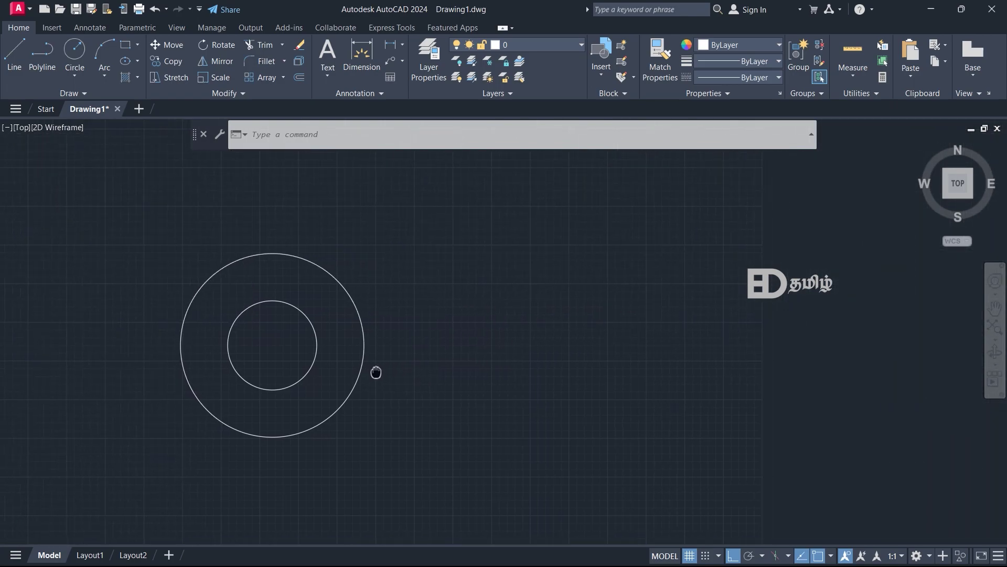
pyautogui.write('1')
pyautogui.press('Return')
pyautogui.click(599, 196)
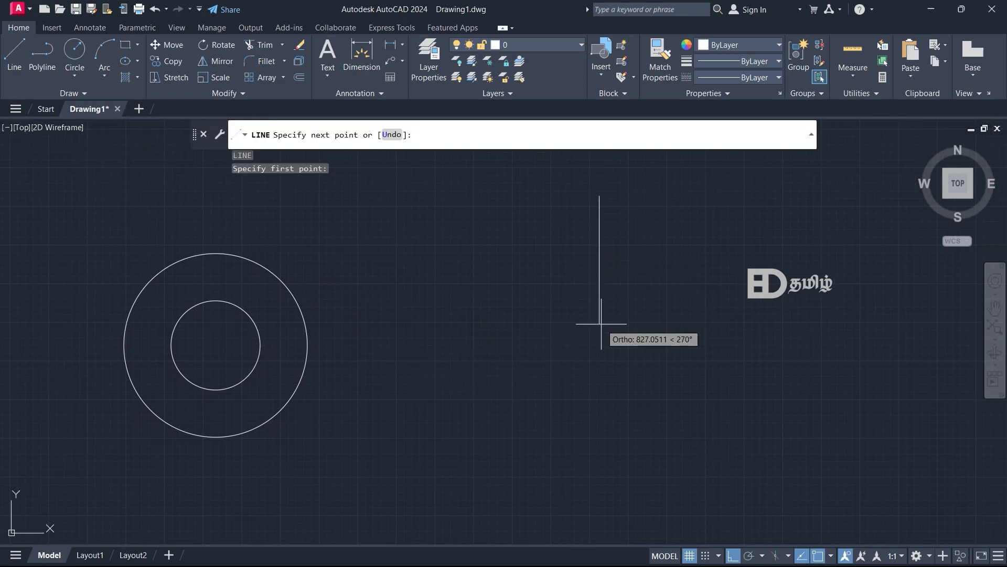
pyautogui.click(596, 491)
pyautogui.press('Escape')
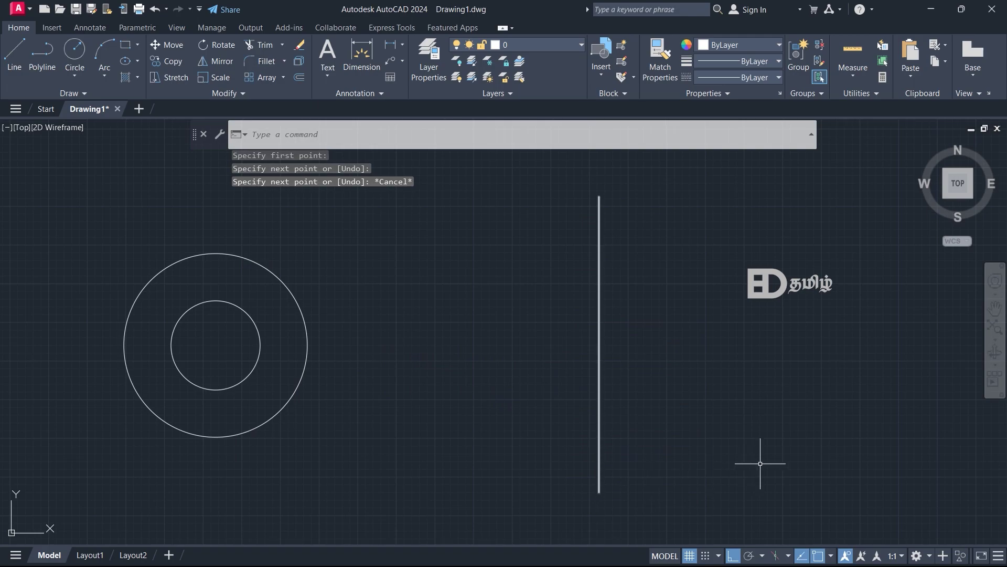
# Step: Draw a horizontal line that crosses the vertical line at its midpoint and extends to both sides
pyautogui.write('l')
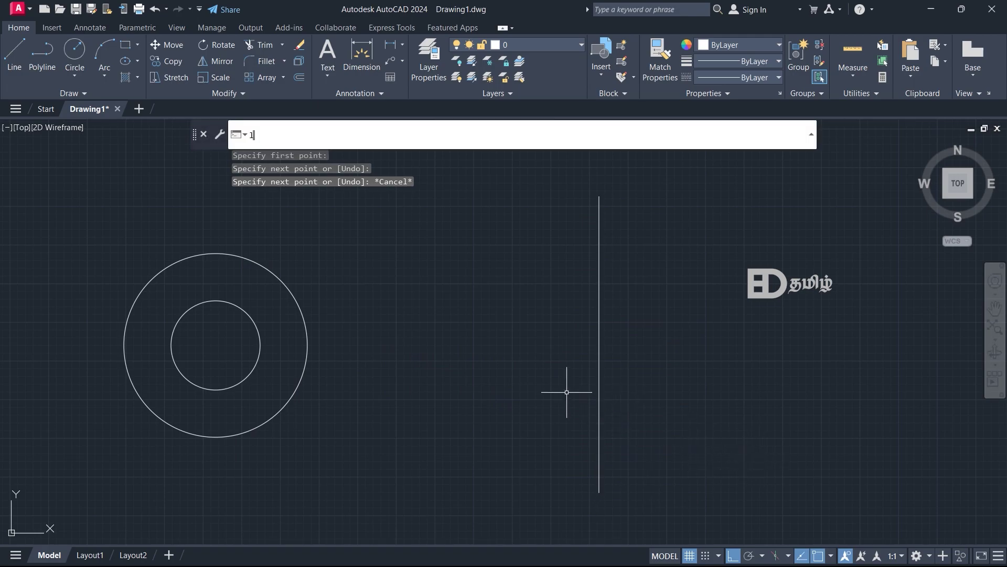
pyautogui.press('Return')
pyautogui.moveTo(599, 345)
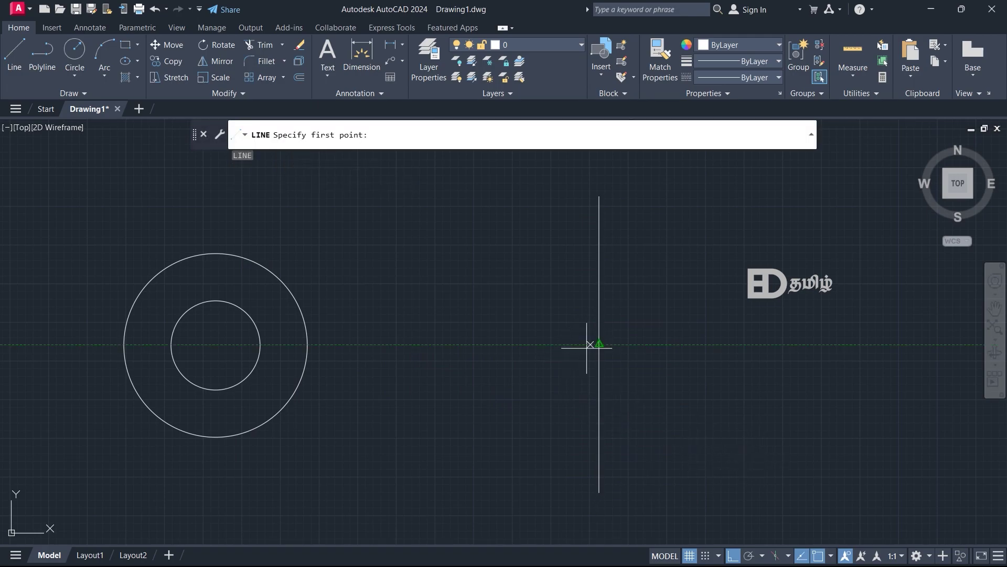
pyautogui.click(440, 344)
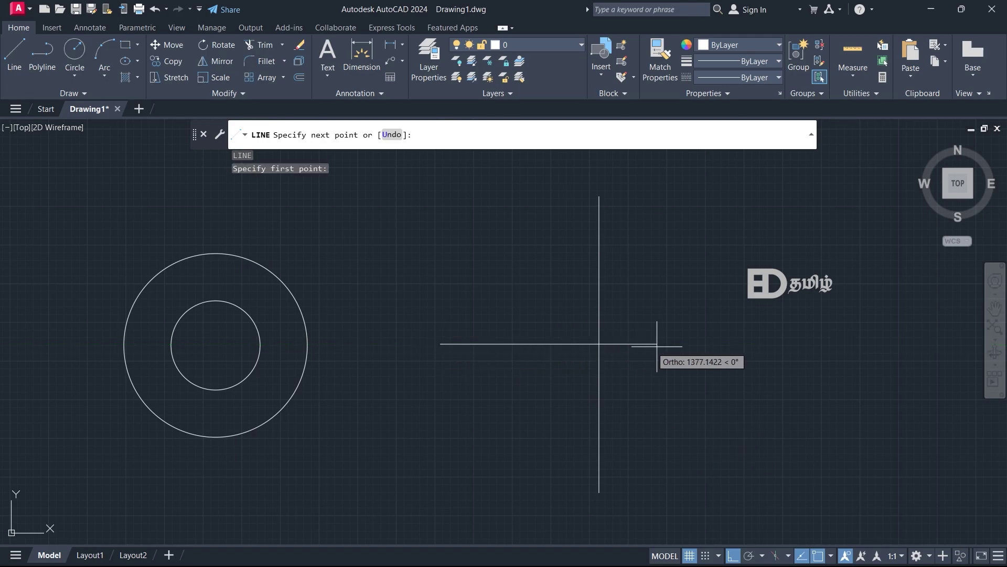
pyautogui.click(773, 345)
pyautogui.press('Escape')
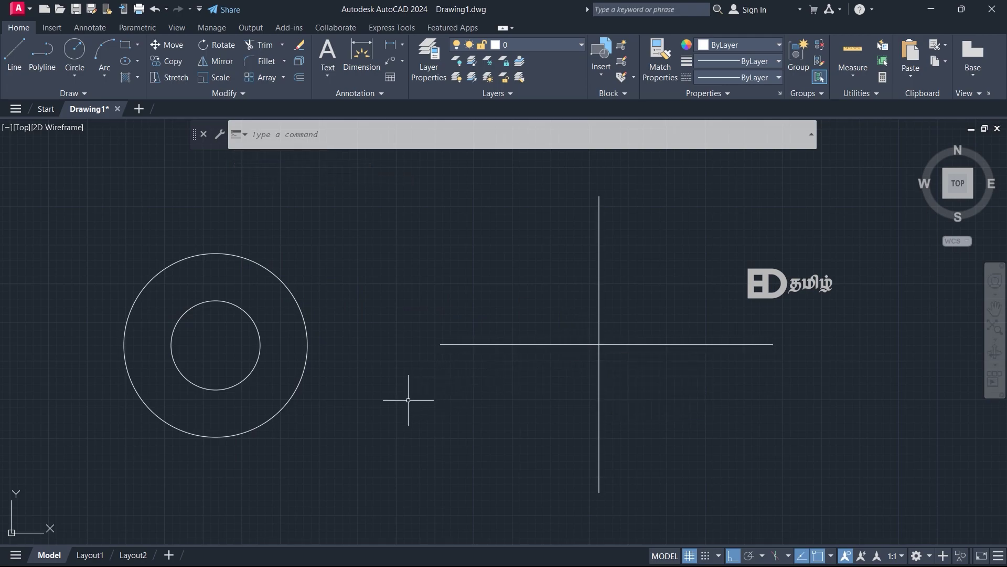
# Step: Move both concentric circles from their common center onto the intersection of the two lines
pyautogui.write('m')
pyautogui.press('Return')
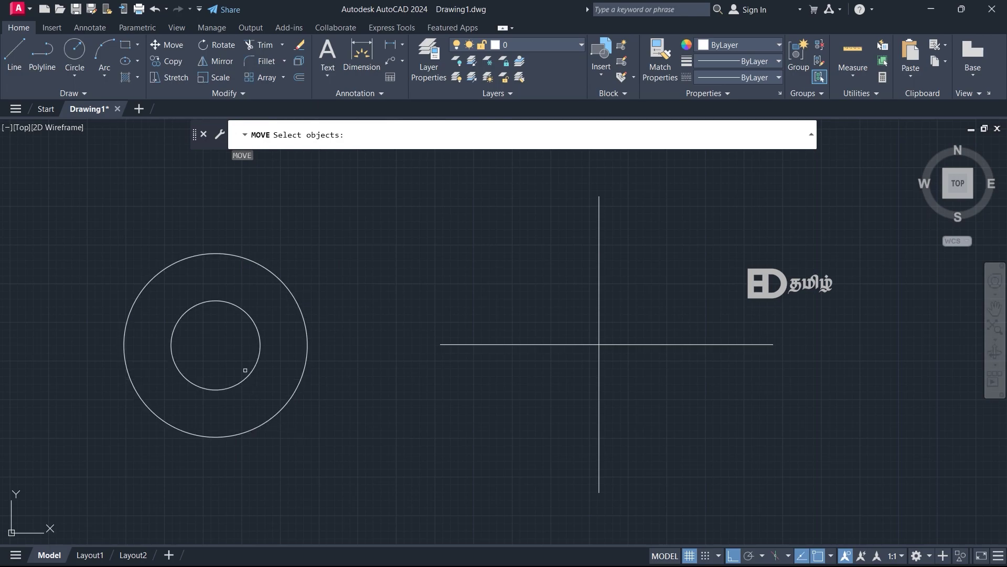
pyautogui.click(323, 452)
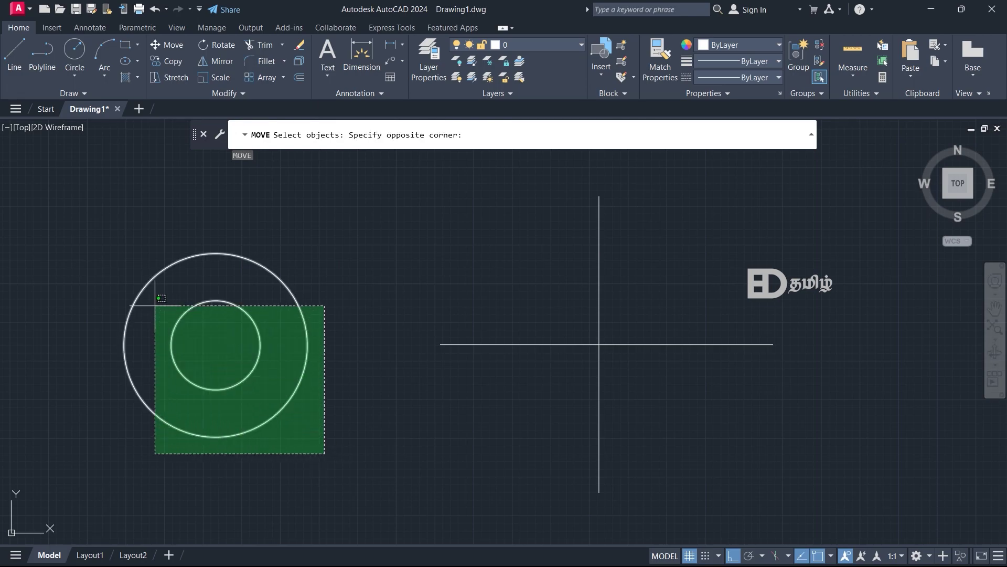
pyautogui.click(88, 210)
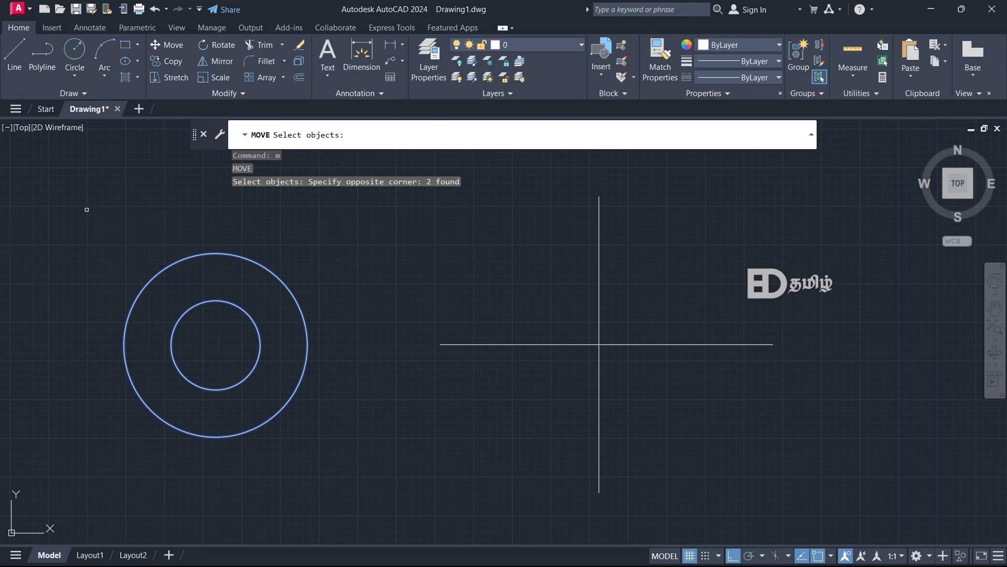
pyautogui.press('Return')
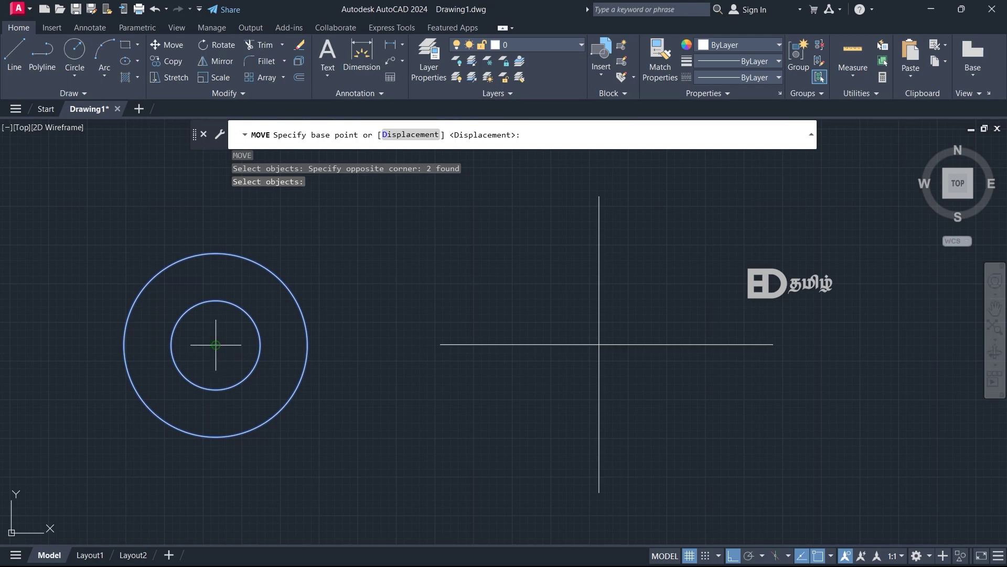
pyautogui.click(216, 344)
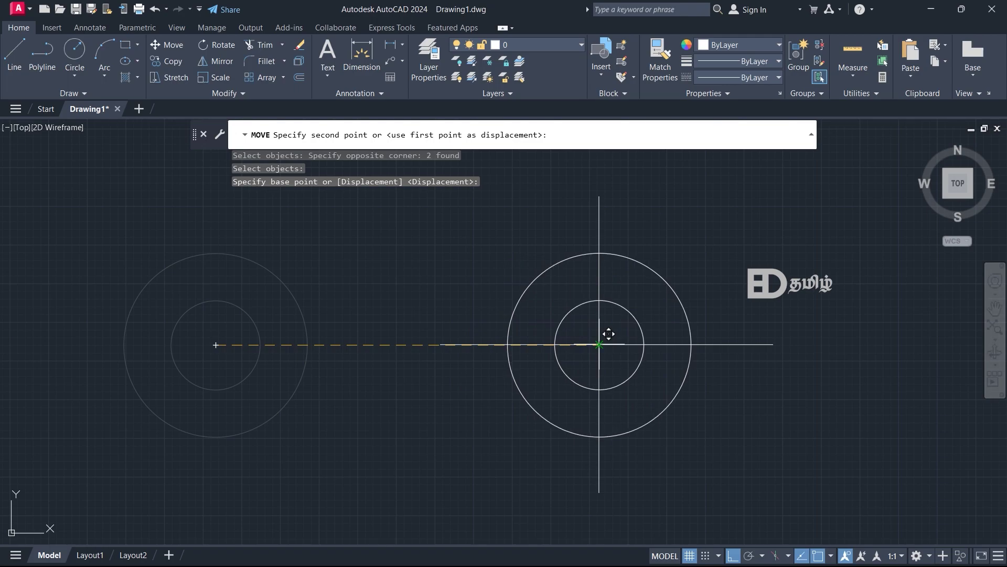
pyautogui.click(598, 345)
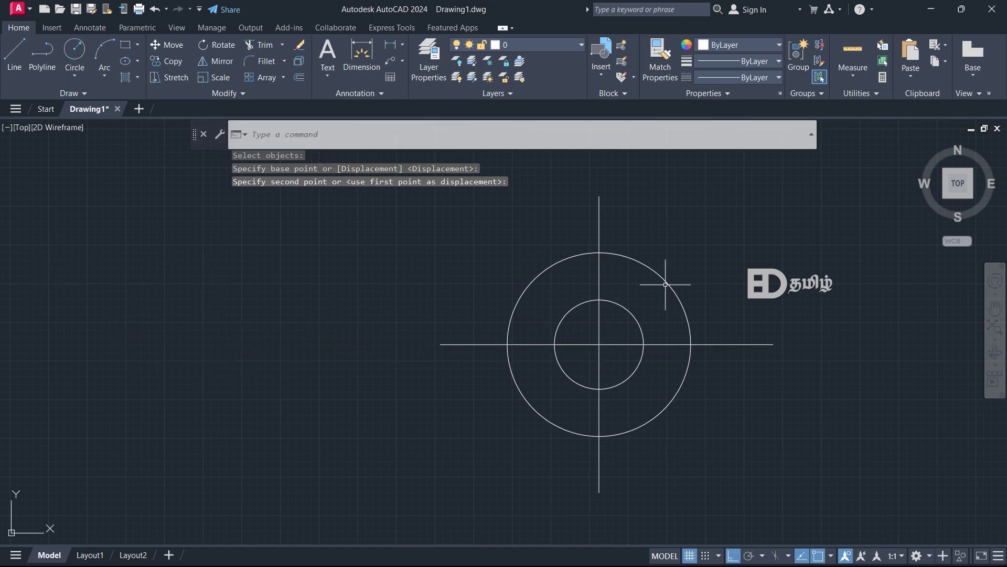
# Step: Copy the two circles and crossing lines from their center to a point horizontally to the right
pyautogui.moveTo(704, 373); pyautogui.dragTo(476, 386, button='middle')
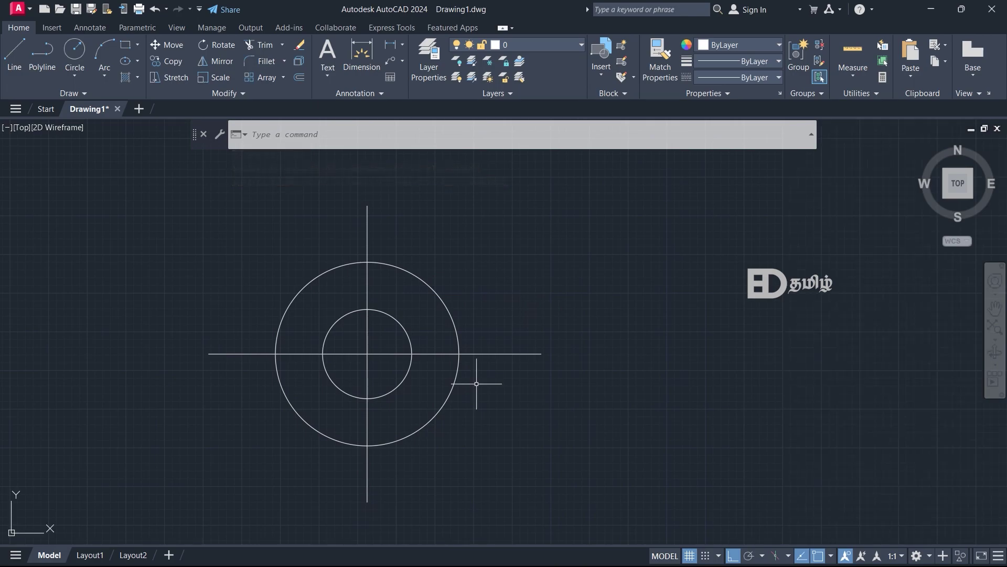
pyautogui.scroll(-3, 534, 398)
pyautogui.moveTo(530, 400); pyautogui.dragTo(378, 350, button='middle')
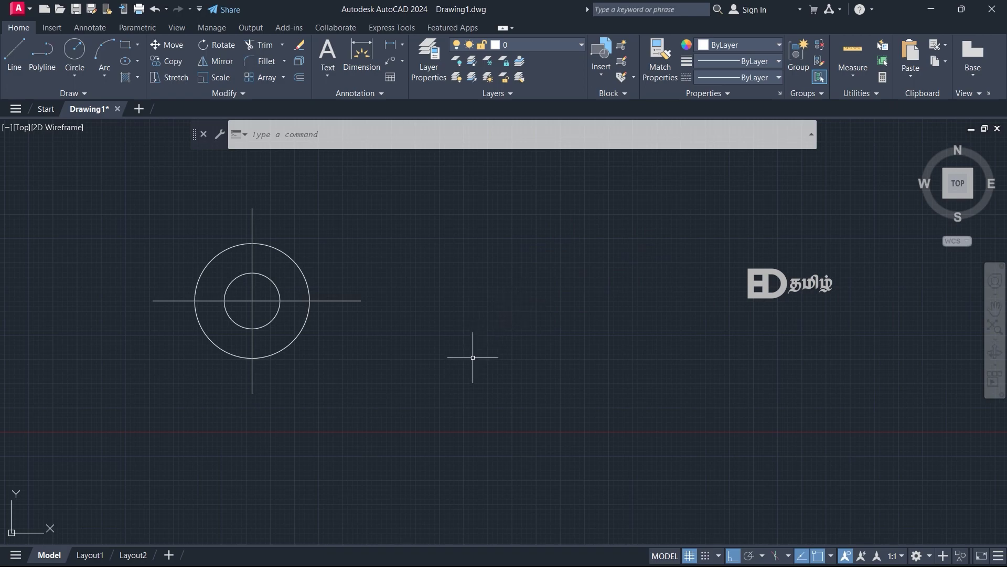
pyautogui.write('c')
pyautogui.press('Escape')
pyautogui.write('co')
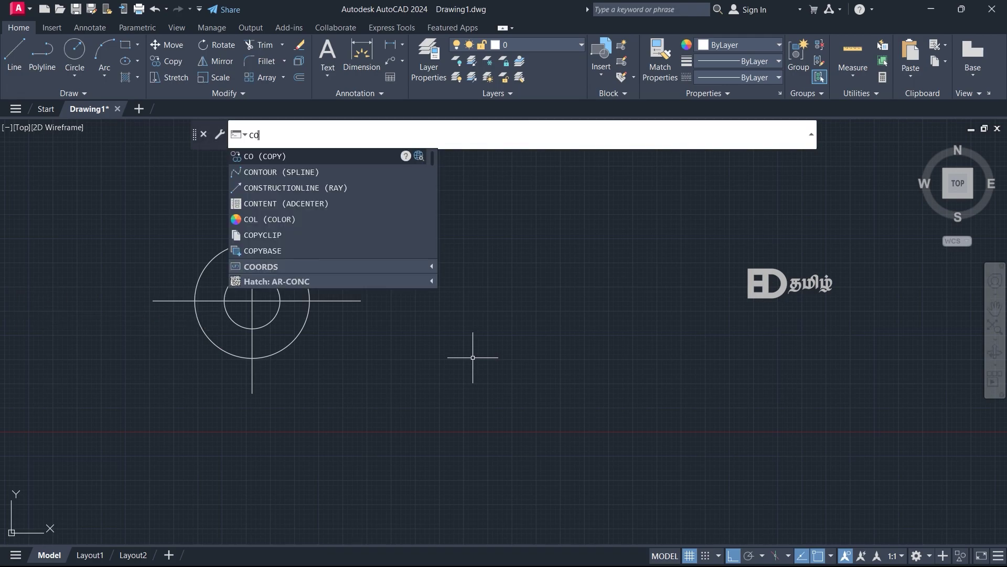
pyautogui.press('Return')
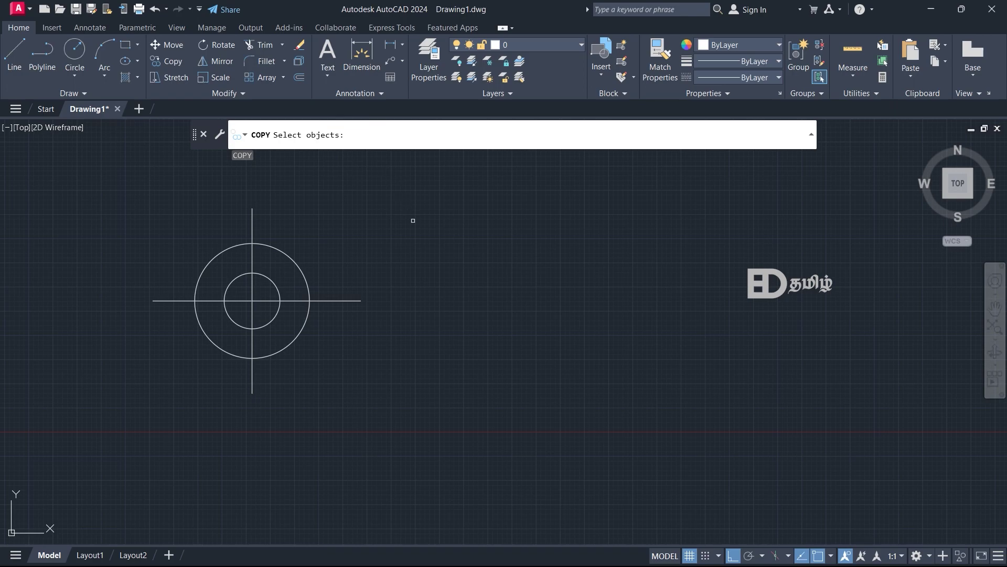
pyautogui.click(378, 411)
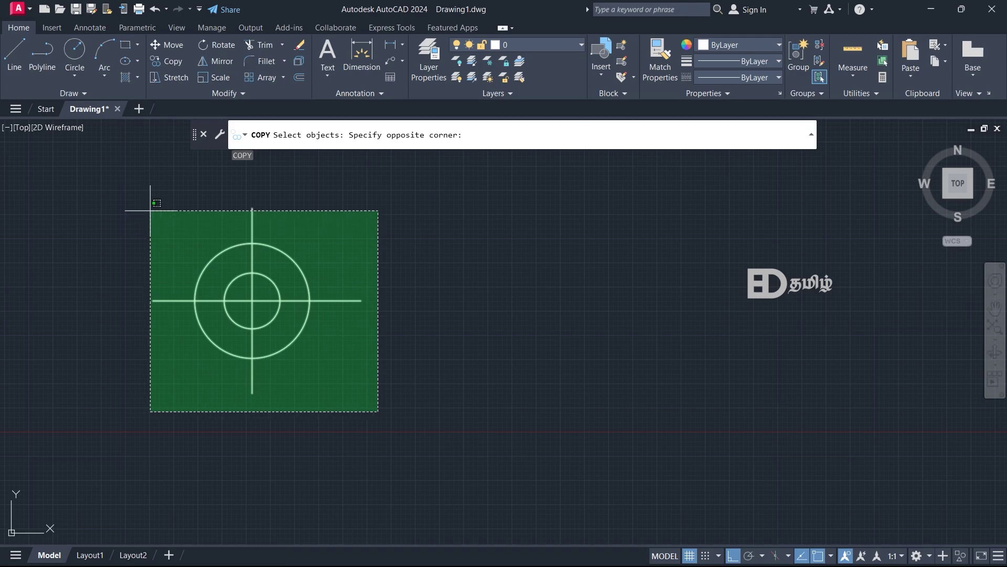
pyautogui.click(115, 191)
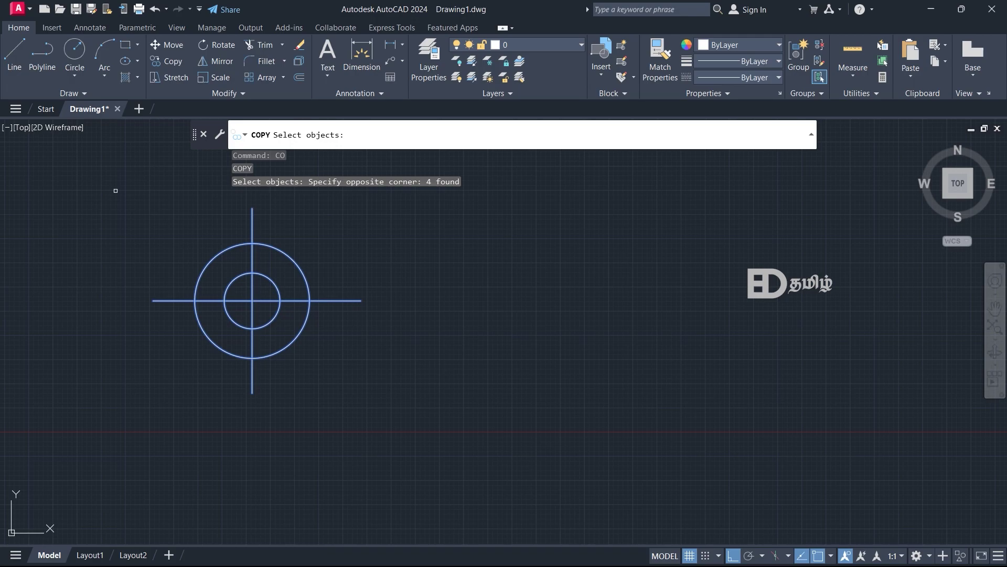
pyautogui.press('Return')
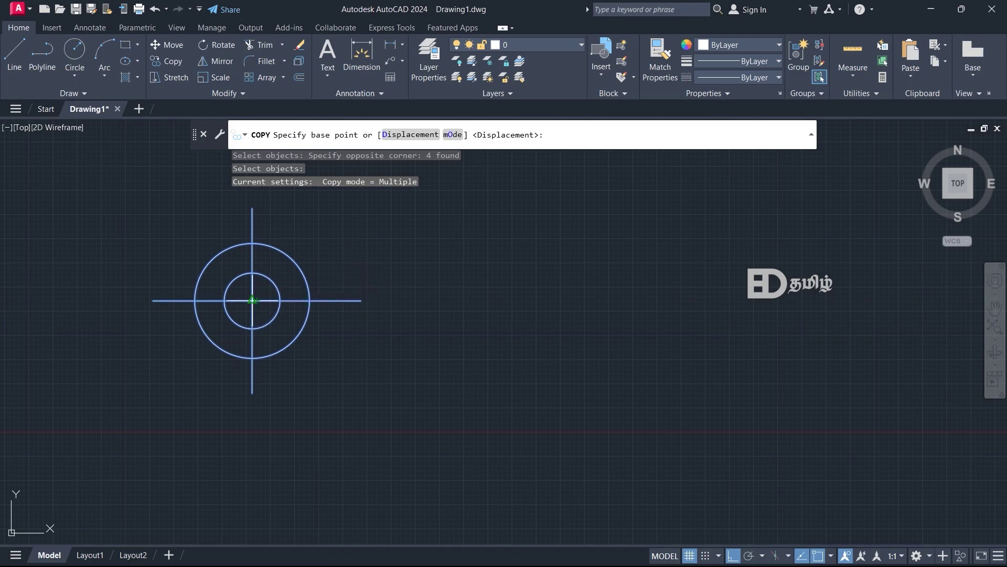
pyautogui.click(251, 301)
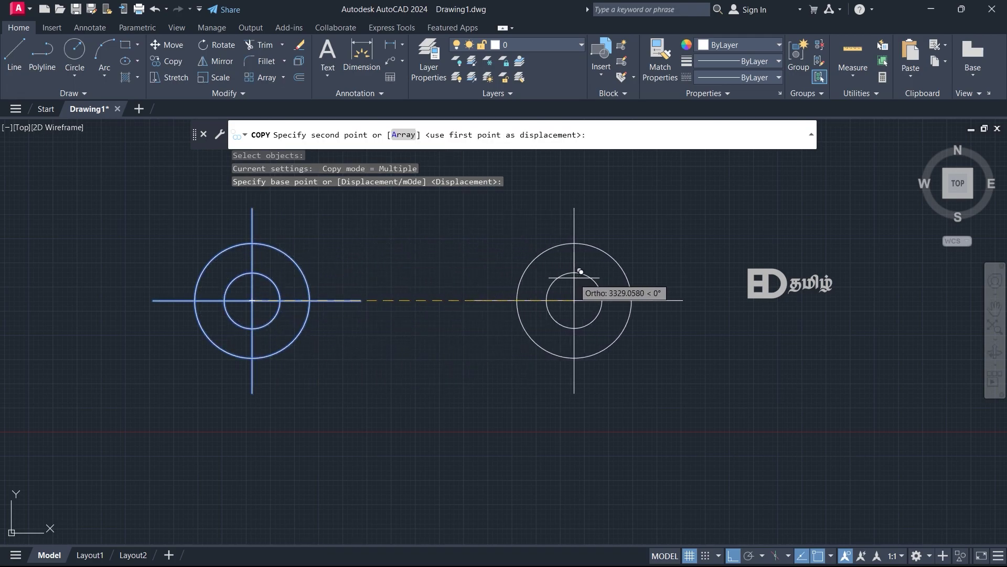
pyautogui.click(591, 298)
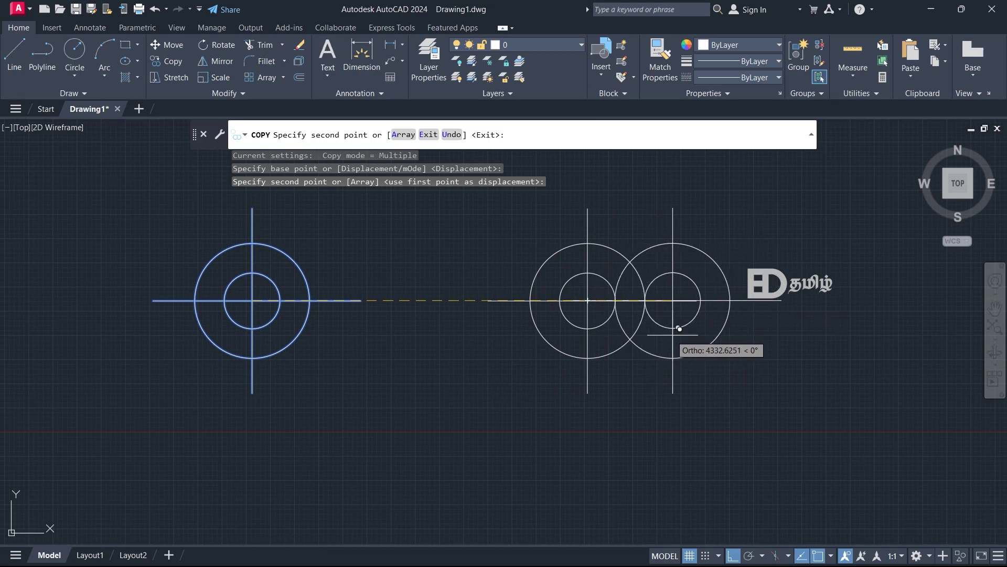
# Step: Place five more copies of the circles and crossing lines freely around the original, off the horizontal axis, and finish the Copy command
pyautogui.press('F8')
pyautogui.scroll(-3, 694, 328)
pyautogui.moveTo(684, 333); pyautogui.dragTo(626, 447, button='middle')
pyautogui.click(665, 287)
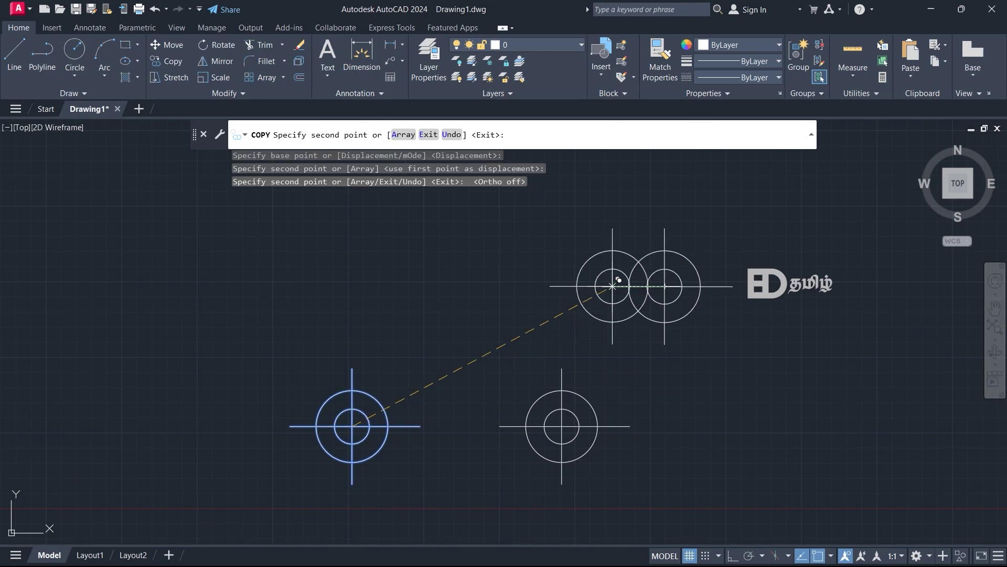
pyautogui.click(489, 262)
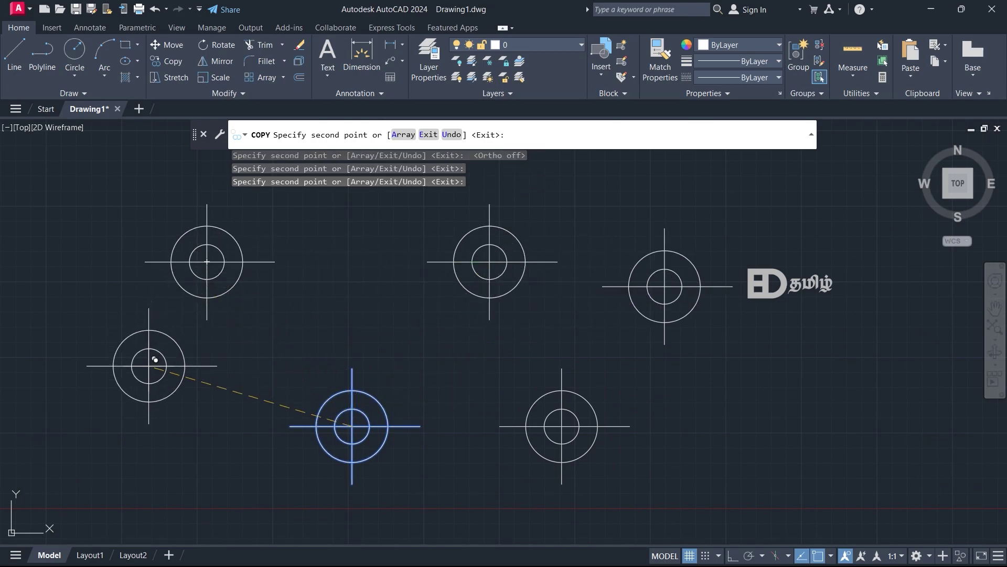
pyautogui.click(129, 383)
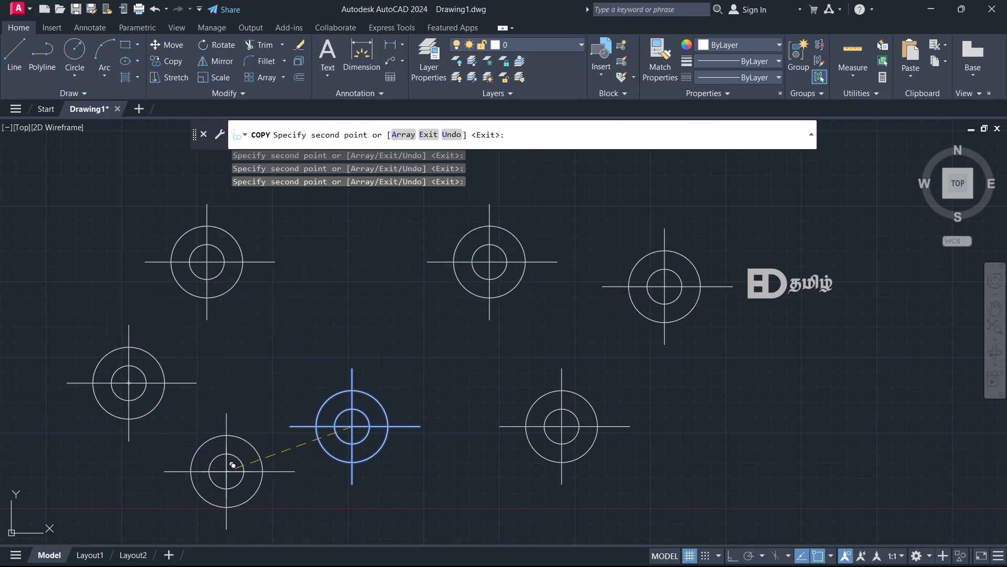
pyautogui.click(232, 464)
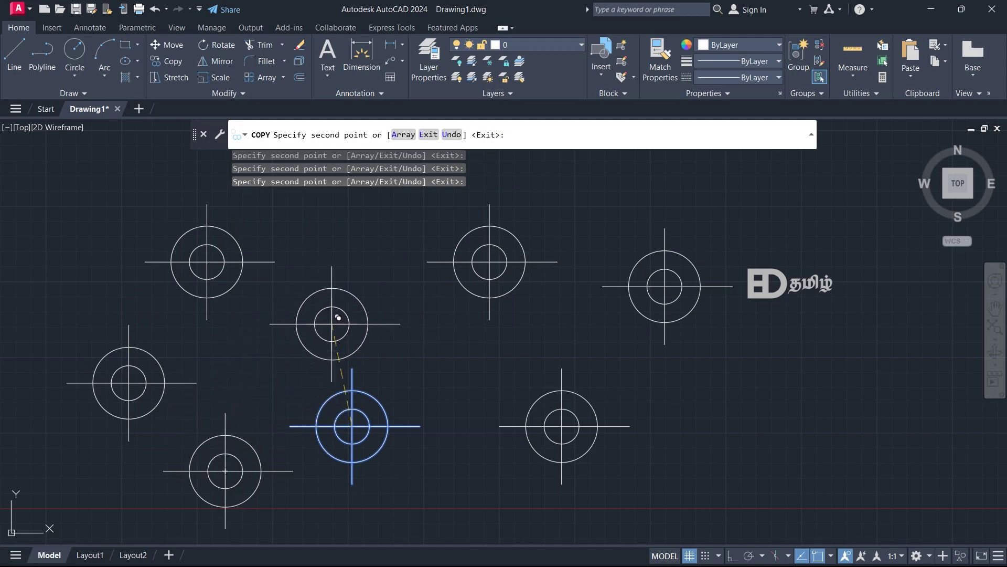
pyautogui.press('Escape')
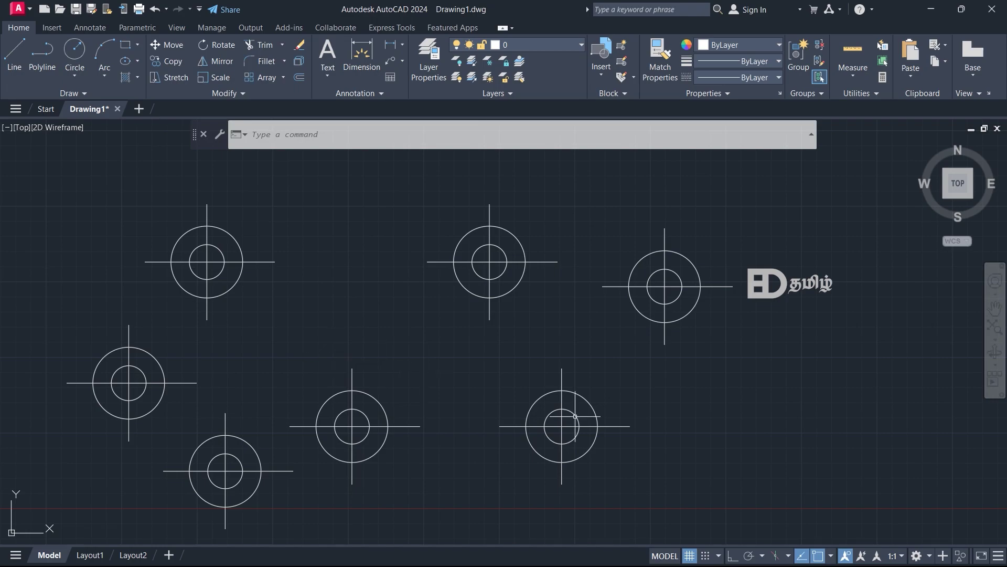
# Step: Draw a single horizontal line in an empty area of the drawing, away from the copied figures
pyautogui.scroll(-2, 583, 346)
pyautogui.moveTo(637, 303)
pyautogui.mouseDown(button='middle')
pyautogui.moveTo(589, 414)
pyautogui.moveTo(536, 484)
pyautogui.mouseUp(button='middle')
pyautogui.scroll(2, 428, 393)
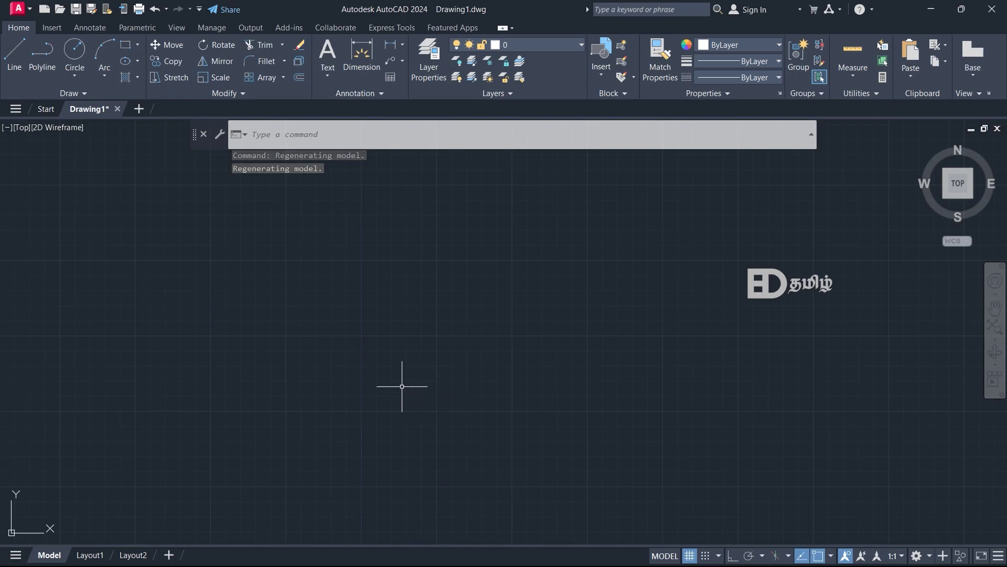
pyautogui.write('l')
pyautogui.press('Return')
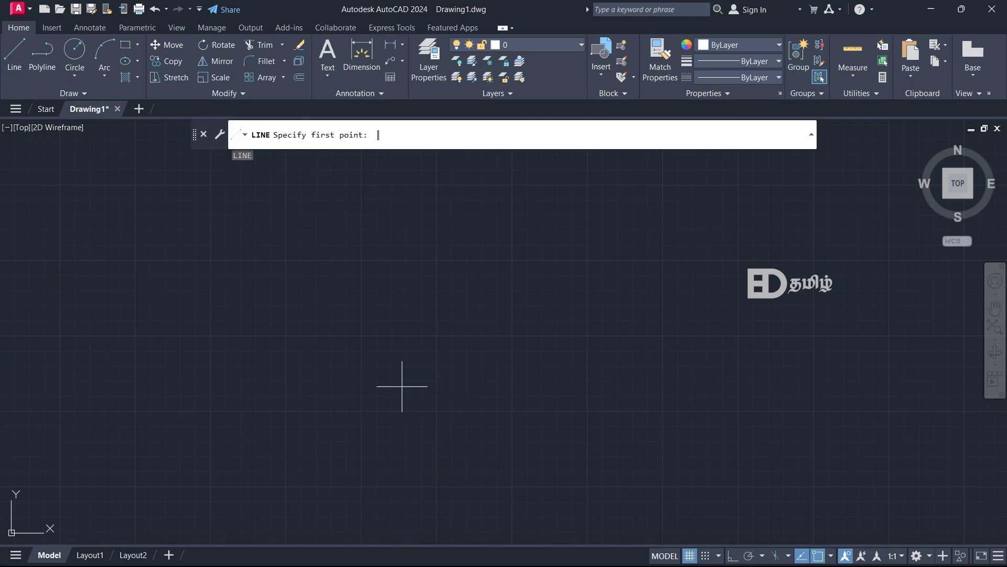
pyautogui.click(271, 382)
pyautogui.press('F8')
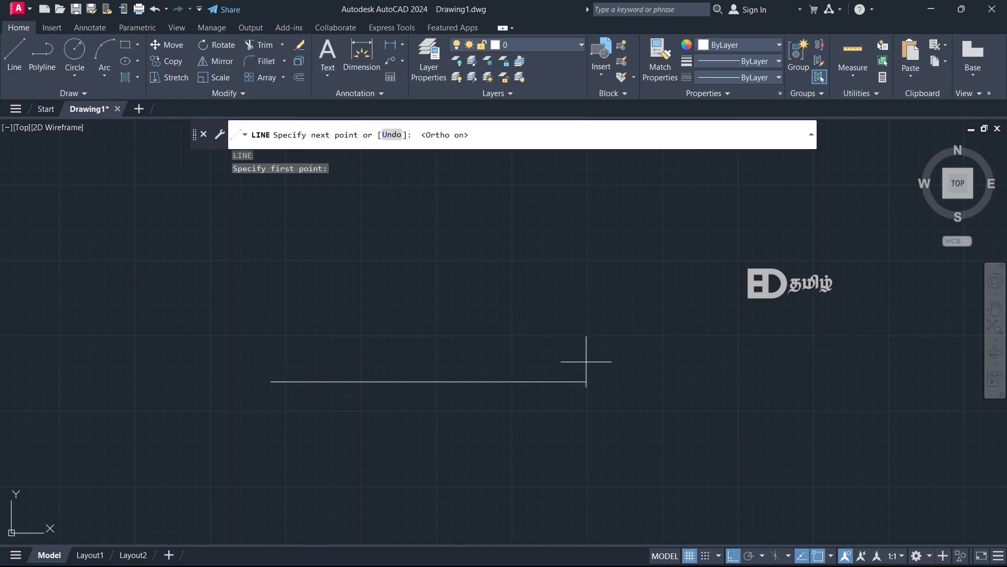
pyautogui.click(524, 382)
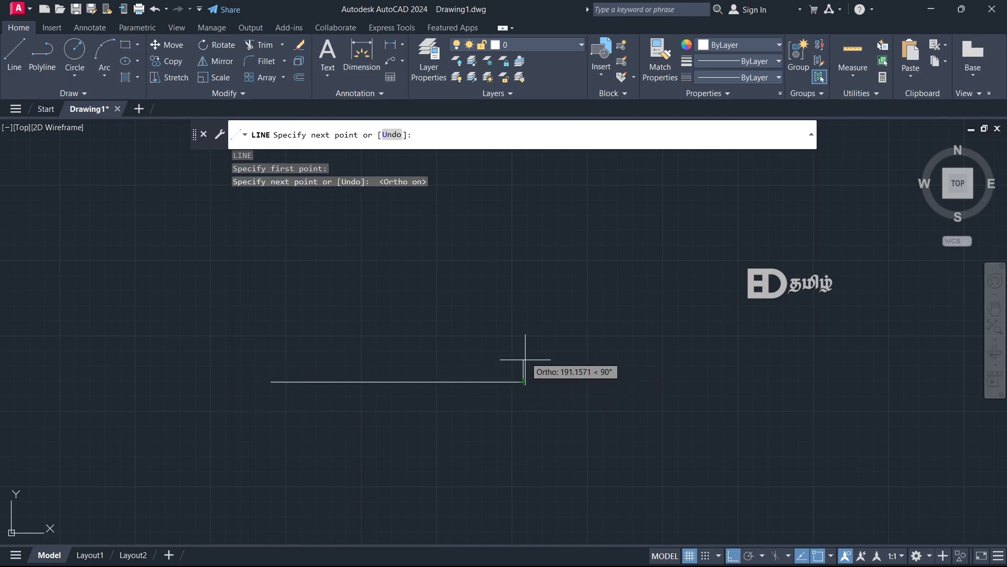
pyautogui.press('Escape')
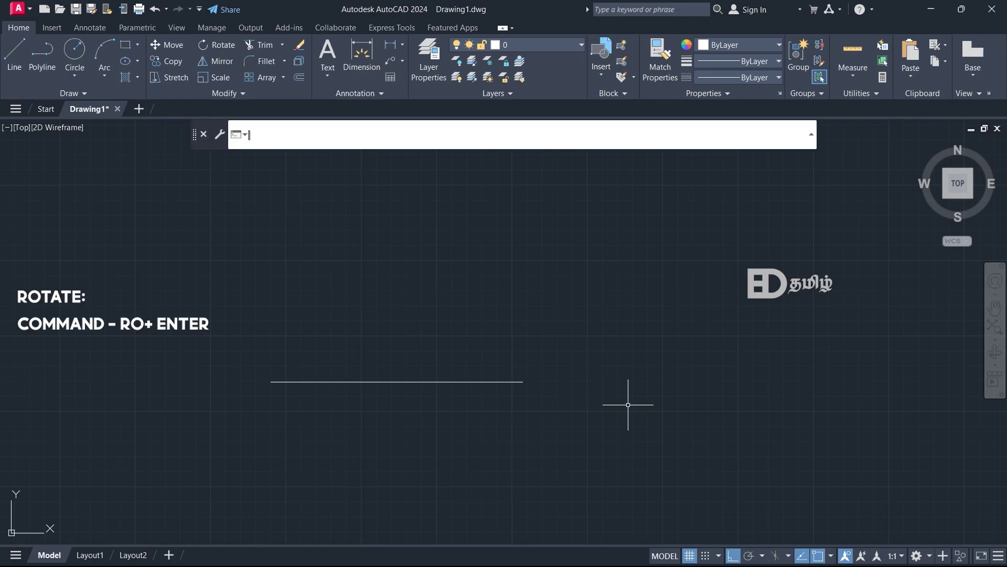
# Step: Rotate the horizontal line by 45° about its right endpoint and undo the rotation
pyautogui.write('RO')
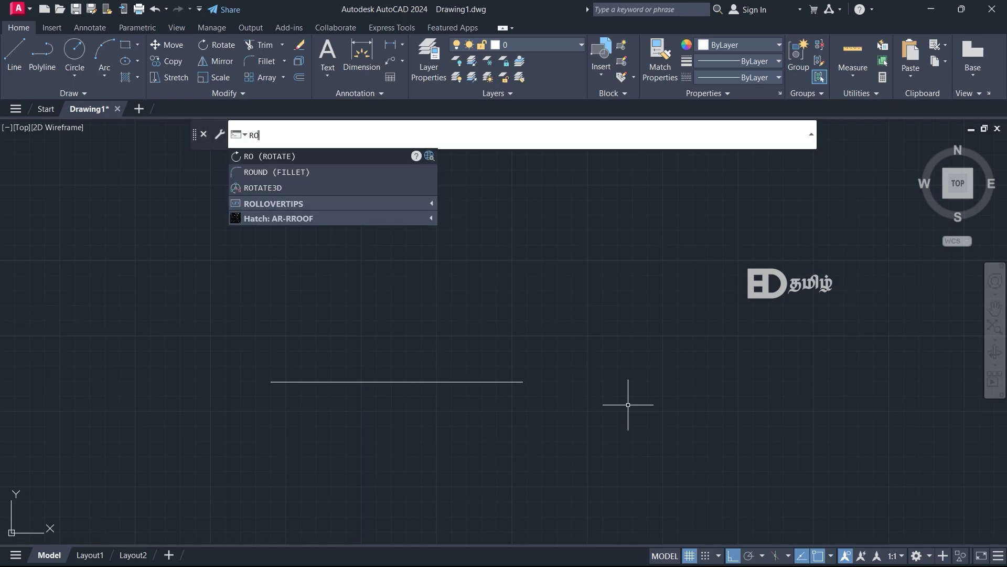
pyautogui.press('Return')
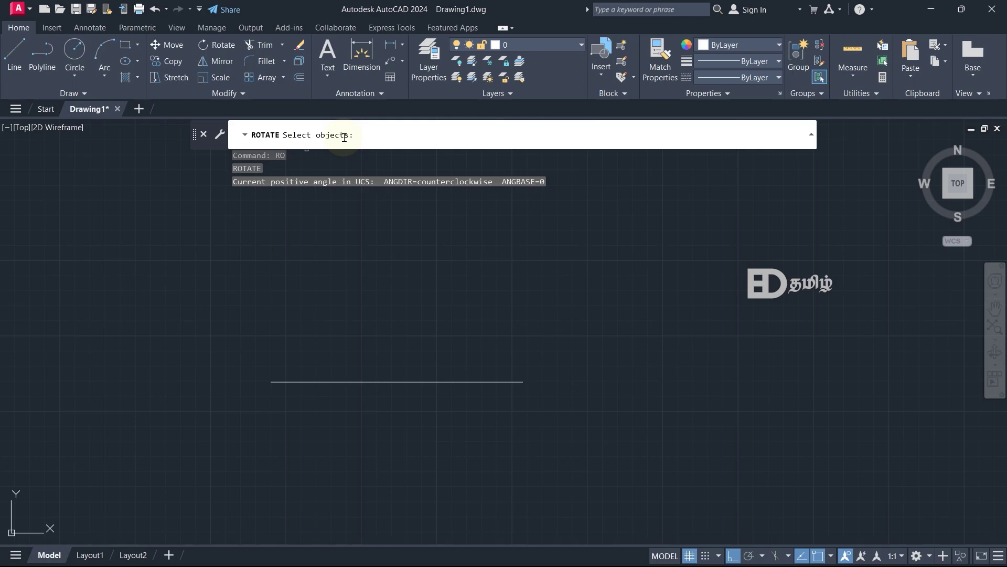
pyautogui.click(539, 401)
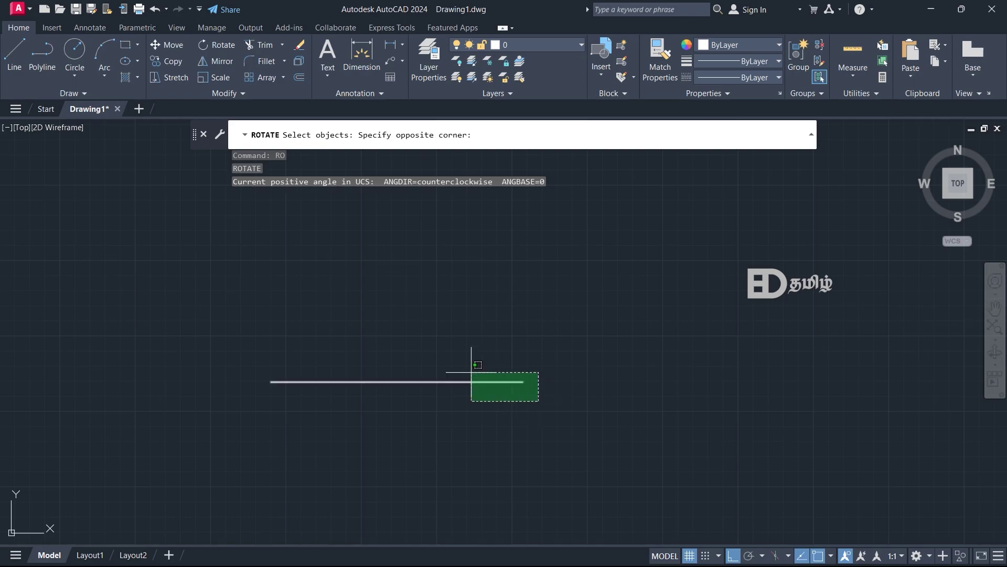
pyautogui.click(257, 314)
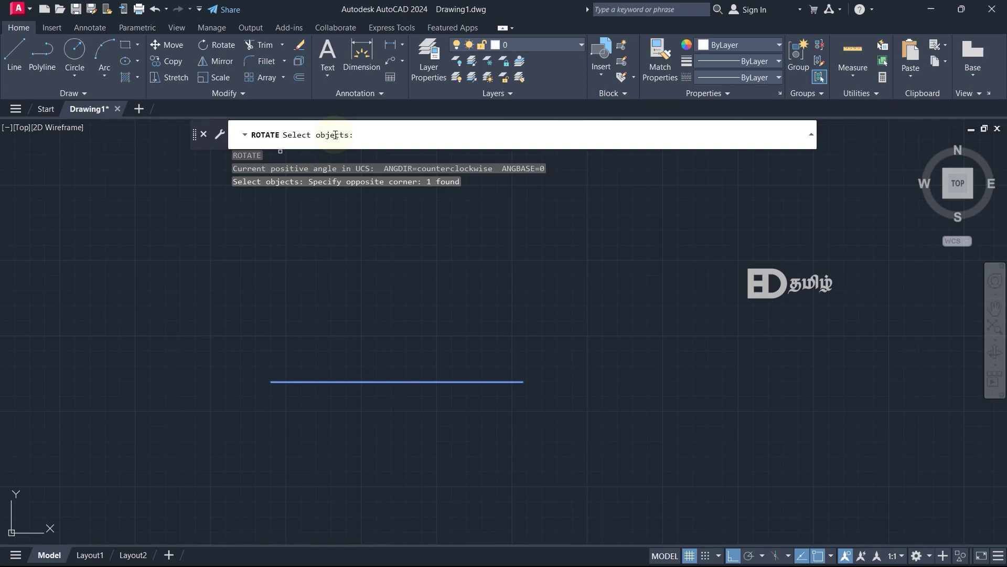
pyautogui.press('Return')
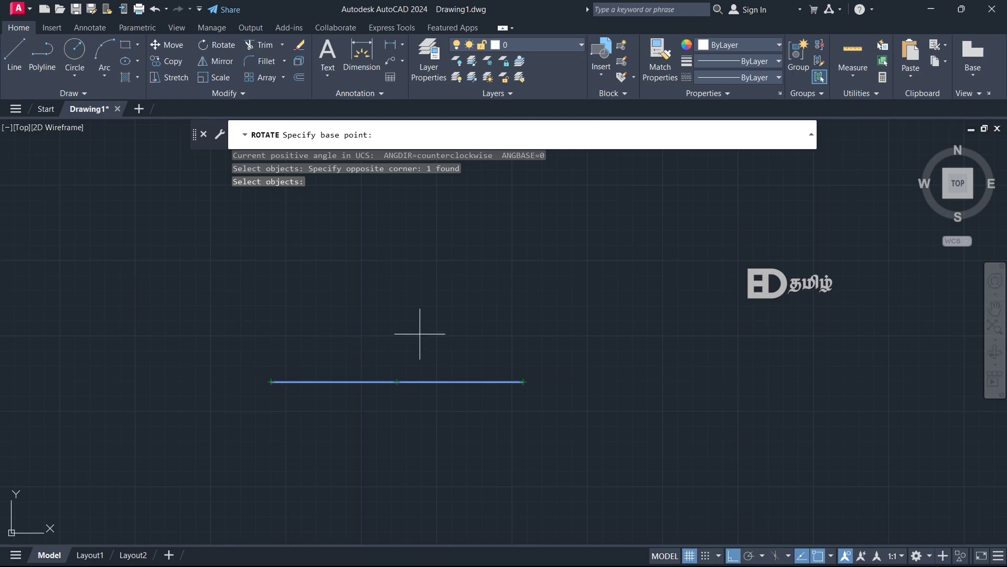
pyautogui.click(523, 382)
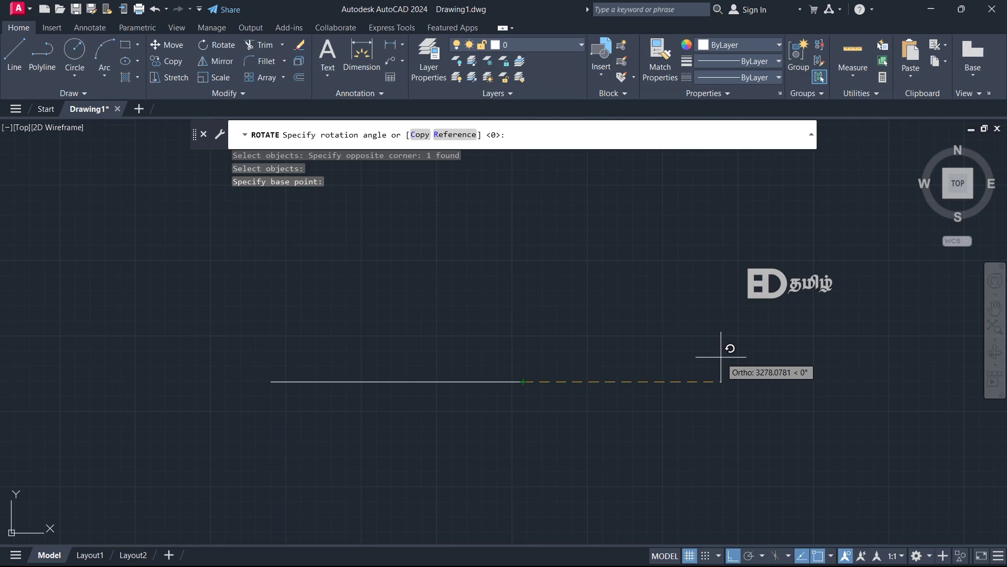
pyautogui.press('F8')
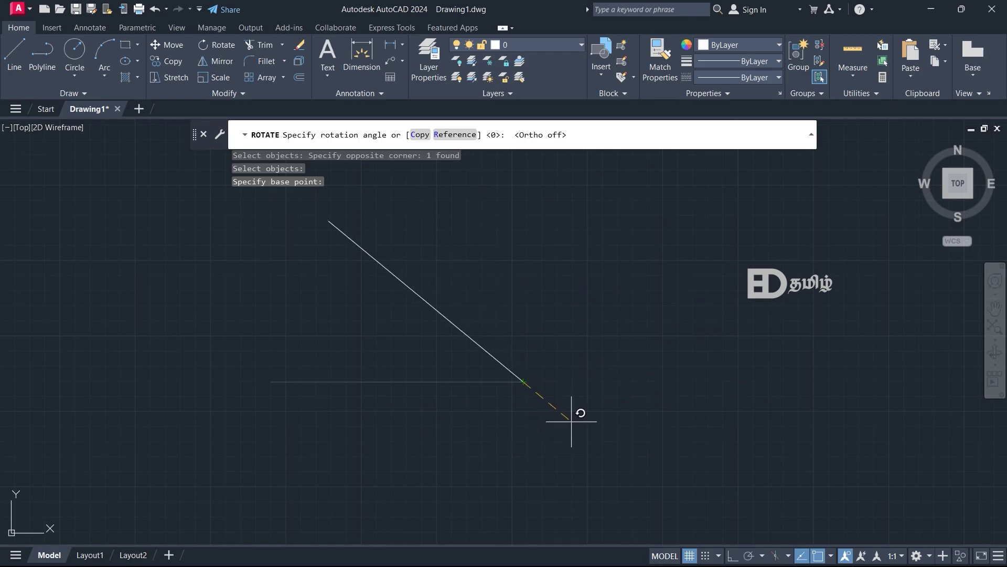
pyautogui.write('45')
pyautogui.press('Return')
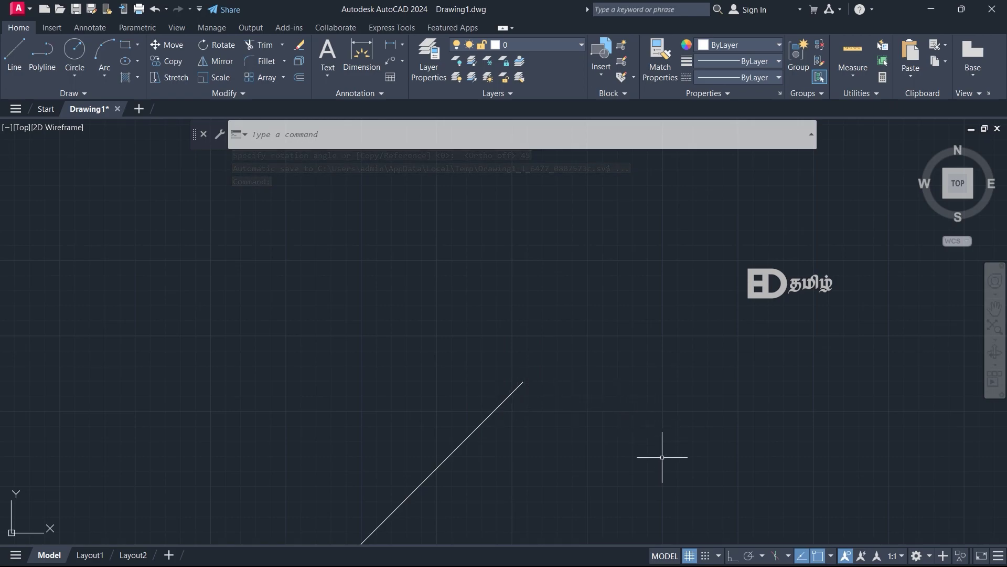
pyautogui.hotkey('ctrl', 'z')
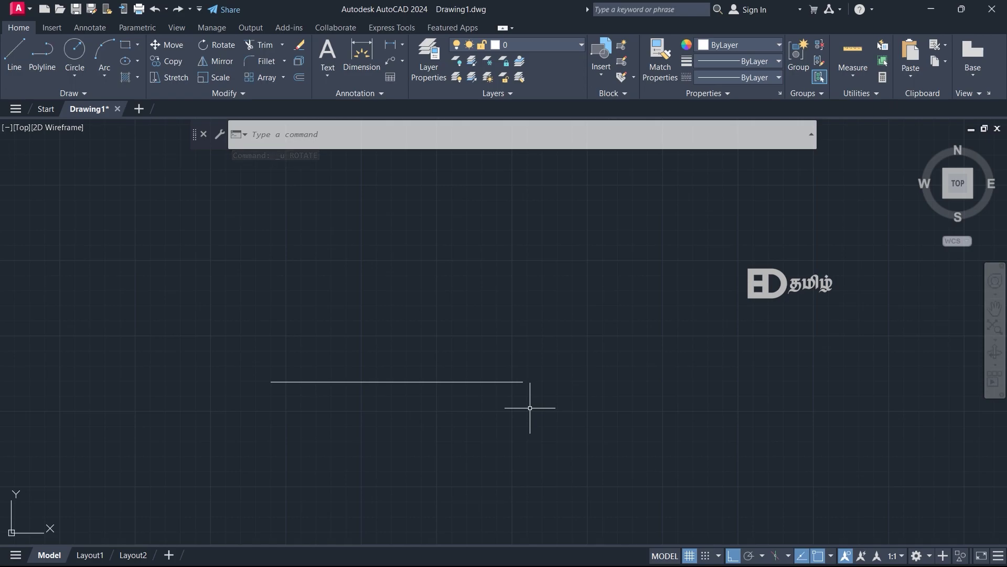
# Step: Rotate a copy of the horizontal line by 270° about its right endpoint, keeping the original, and undo the result
pyautogui.write('RO')
pyautogui.press('Return')
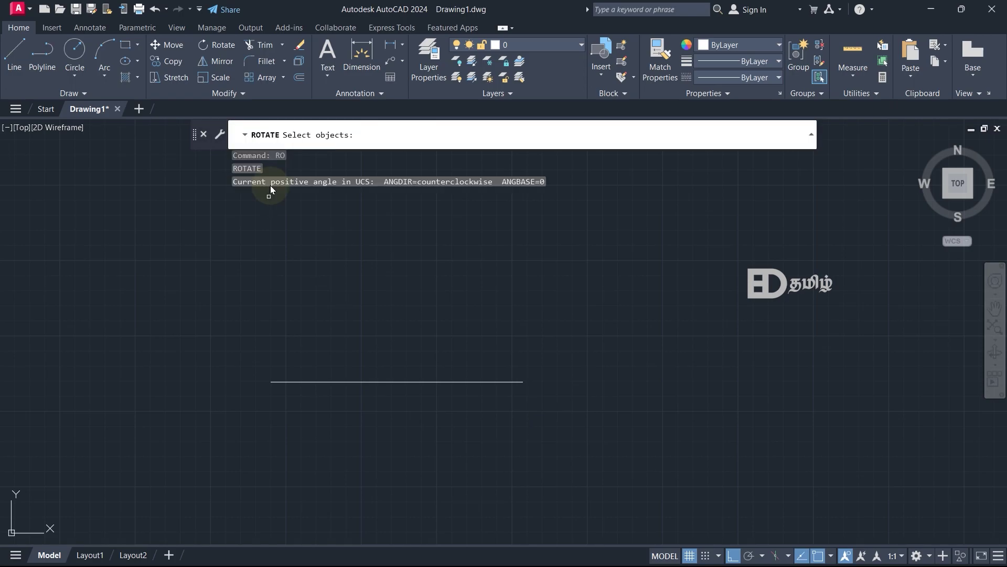
pyautogui.click(542, 412)
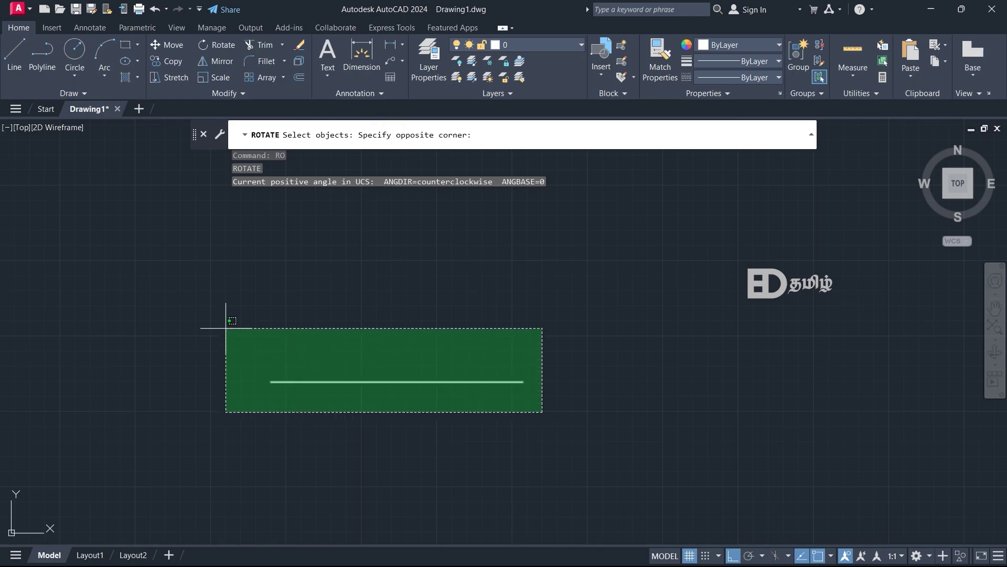
pyautogui.click(212, 319)
pyautogui.press('Return')
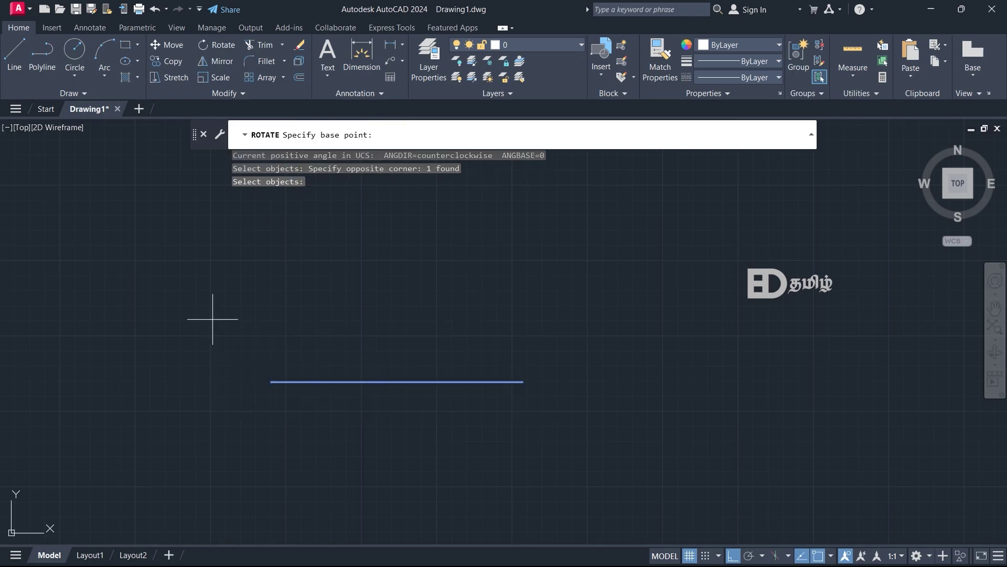
pyautogui.click(523, 381)
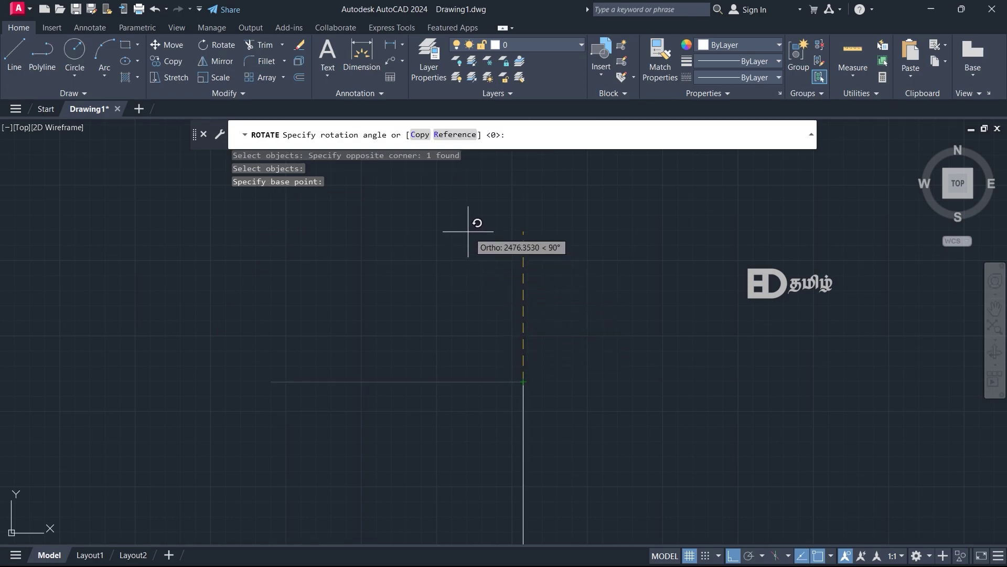
pyautogui.click(420, 134)
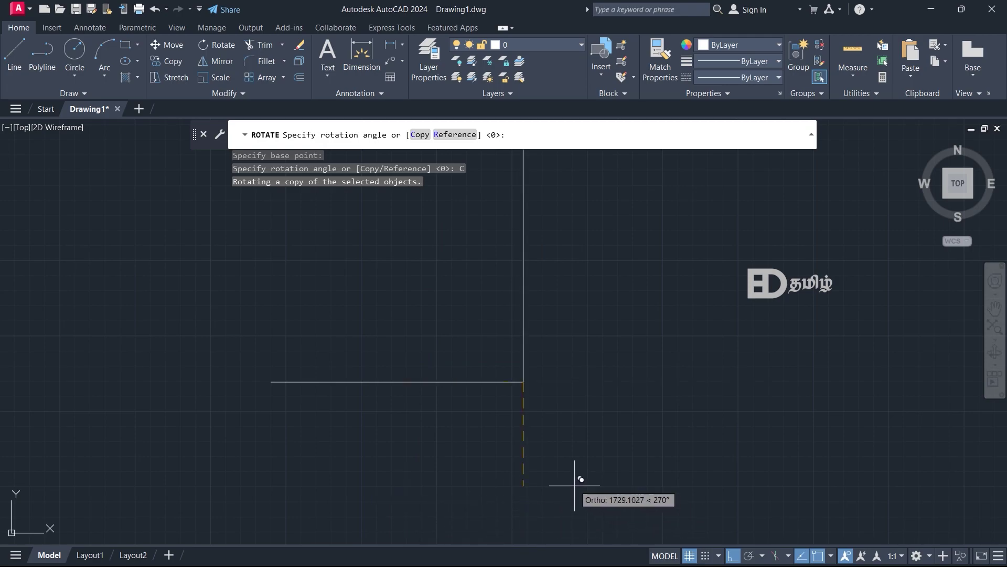
pyautogui.press('Return')
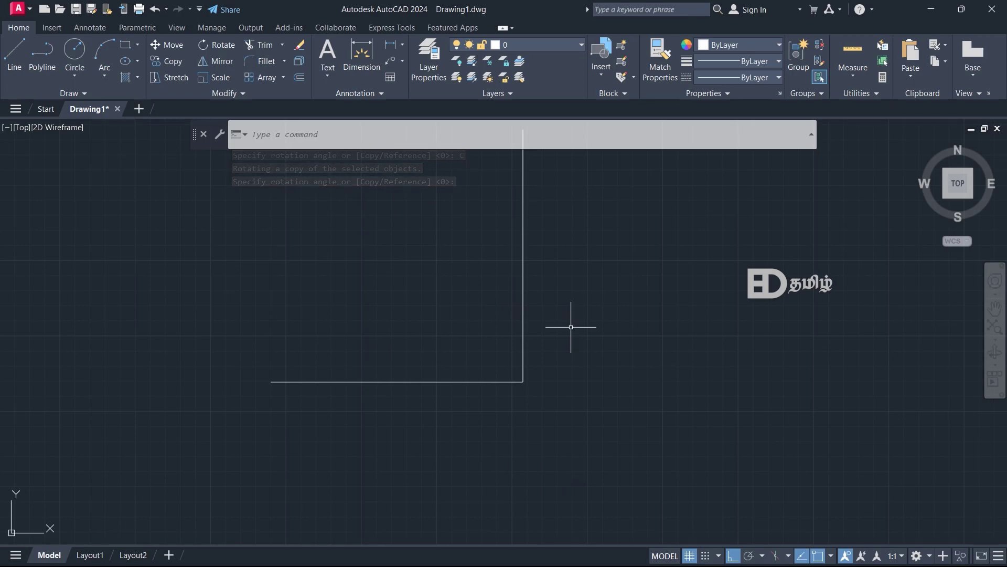
pyautogui.hotkey('ctrl', 'z')
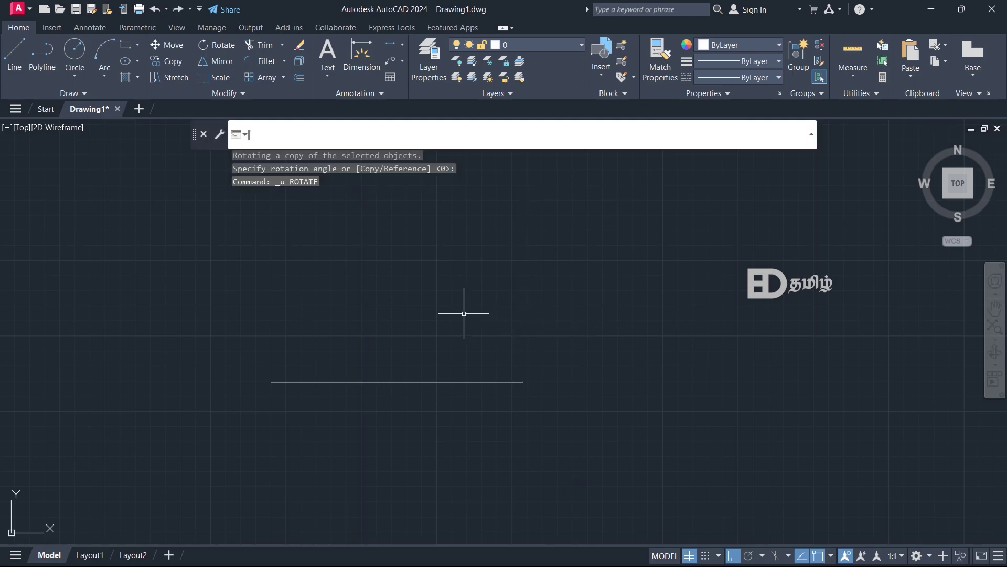
# Step: Rotate the horizontal line about its right endpoint with the Reference option, using reference angle 45° and new angle 0°
pyautogui.write('c')
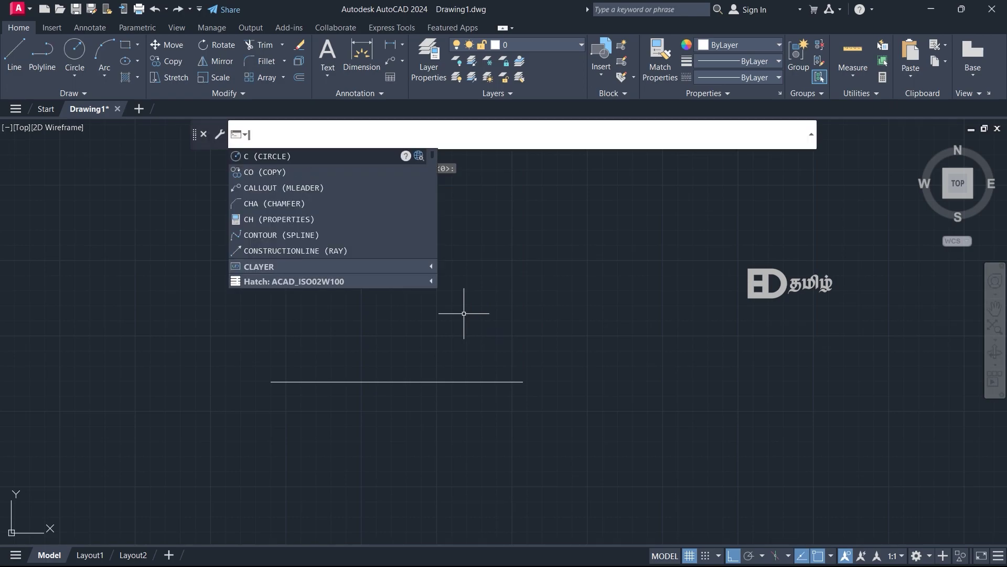
pyautogui.write('ro')
pyautogui.press('Return')
pyautogui.click(578, 420)
pyautogui.click(278, 336)
pyautogui.press('Return')
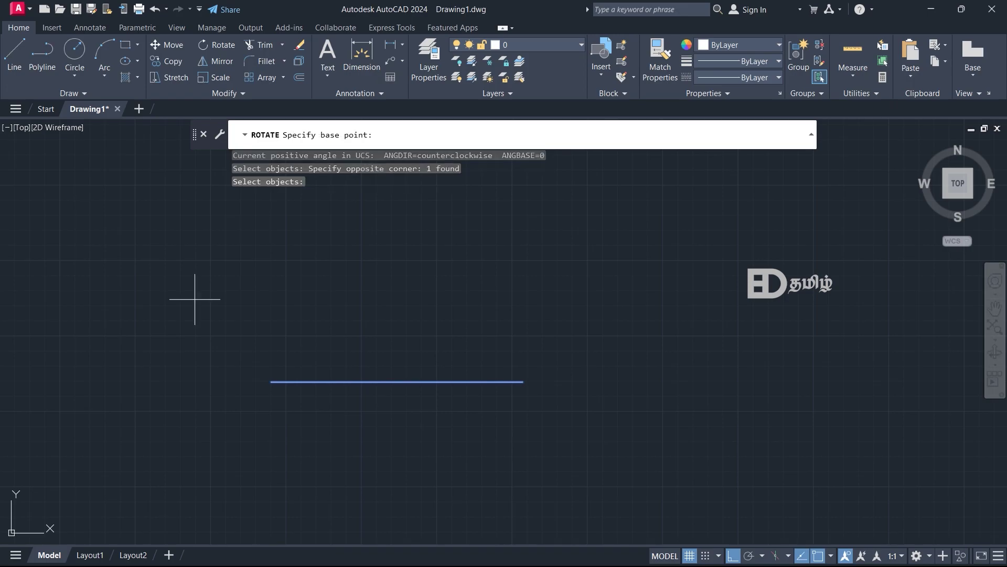
pyautogui.click(523, 381)
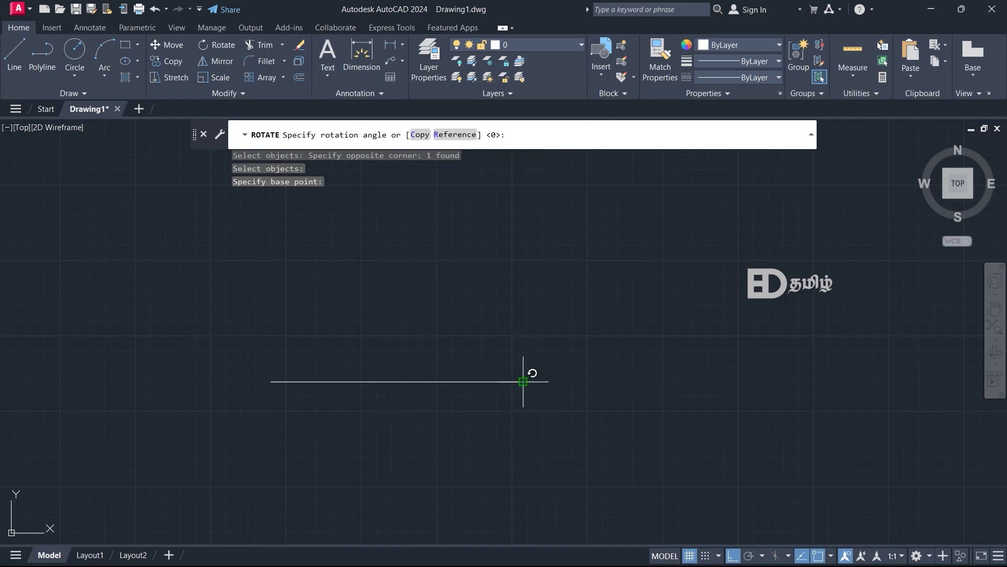
pyautogui.click(453, 134)
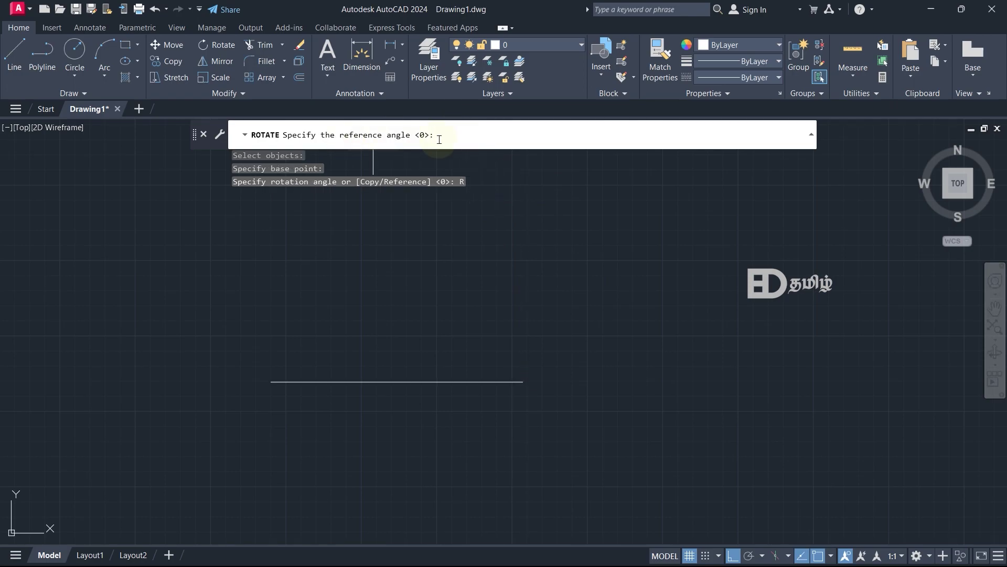
pyautogui.write('45')
pyautogui.press('Return')
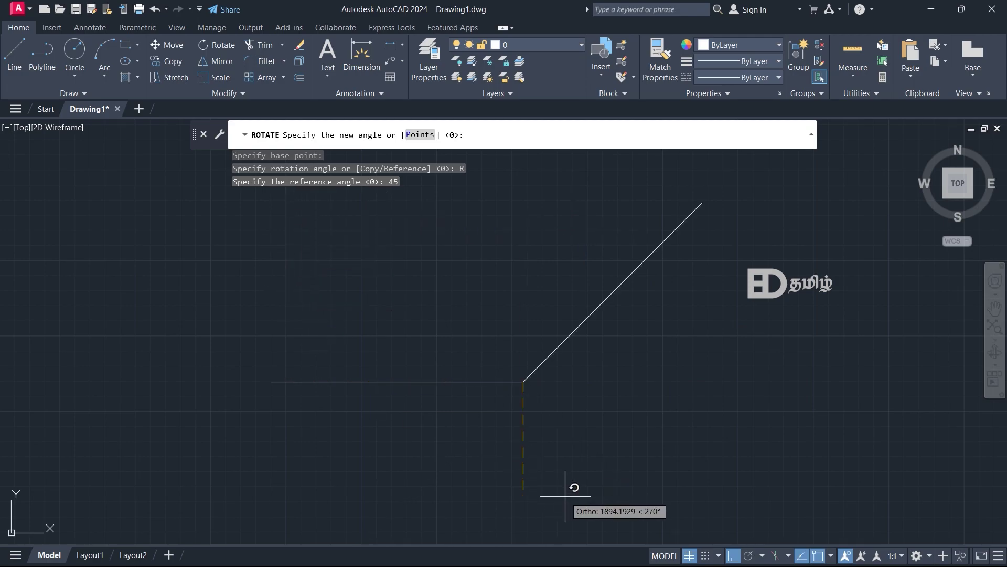
pyautogui.click(673, 354)
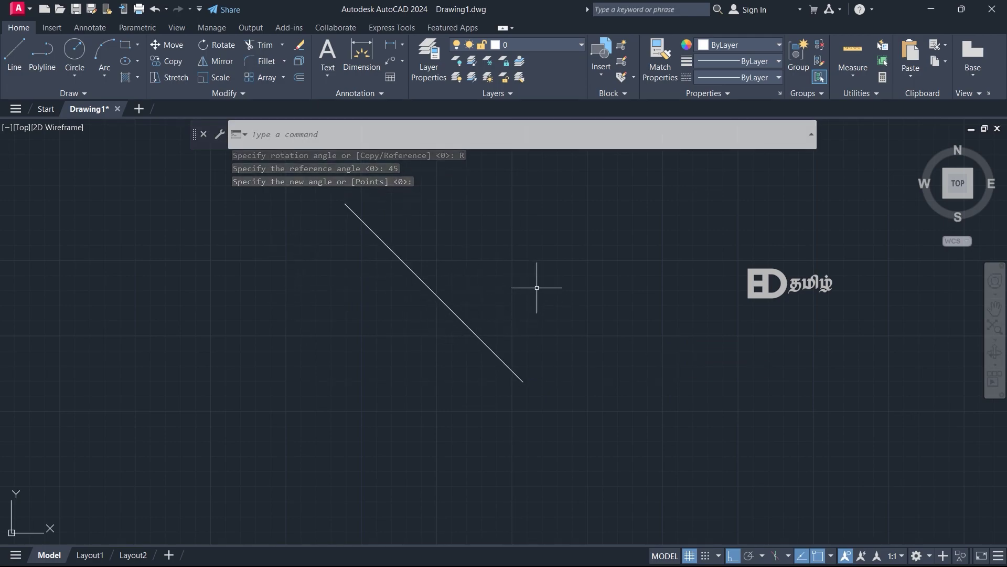
# Step: Delete the rotated line
pyautogui.click(568, 404)
pyautogui.click(498, 380)
pyautogui.press('Delete')
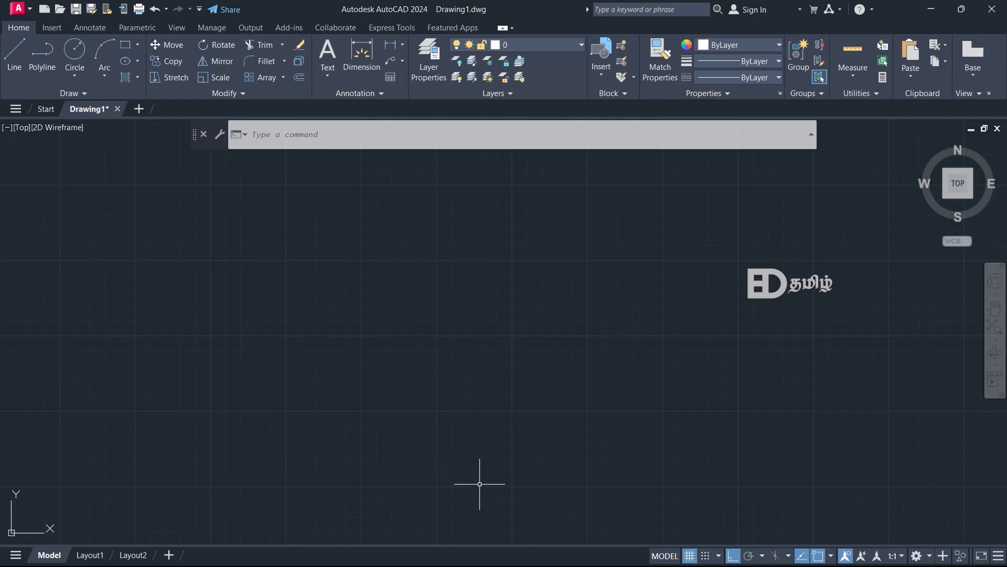
# Step: Draw an upright rectangle, taller than wide, from four connected horizontal and vertical lines ending at the starting point
pyautogui.write('l')
pyautogui.press('Return')
pyautogui.click(289, 445)
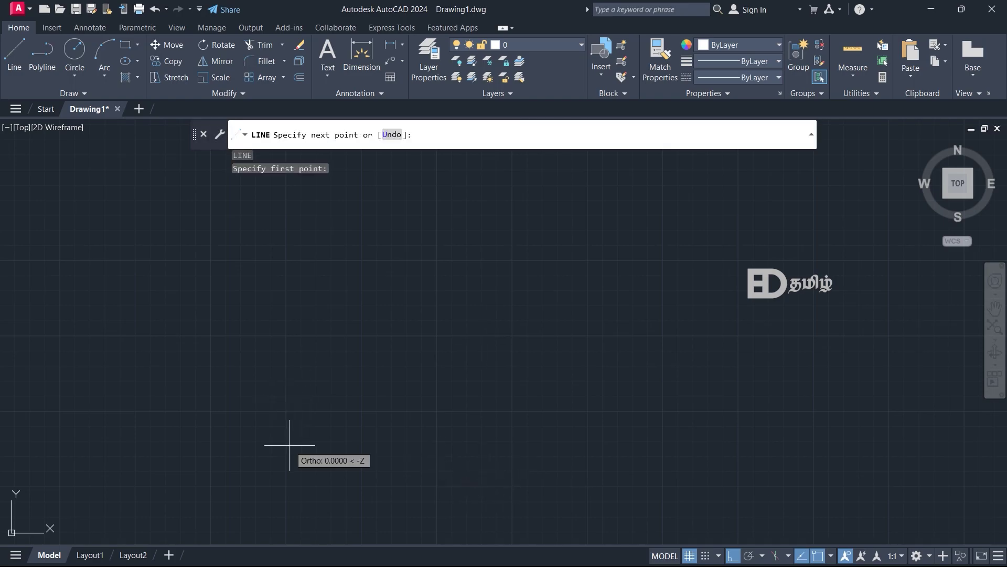
pyautogui.click(446, 445)
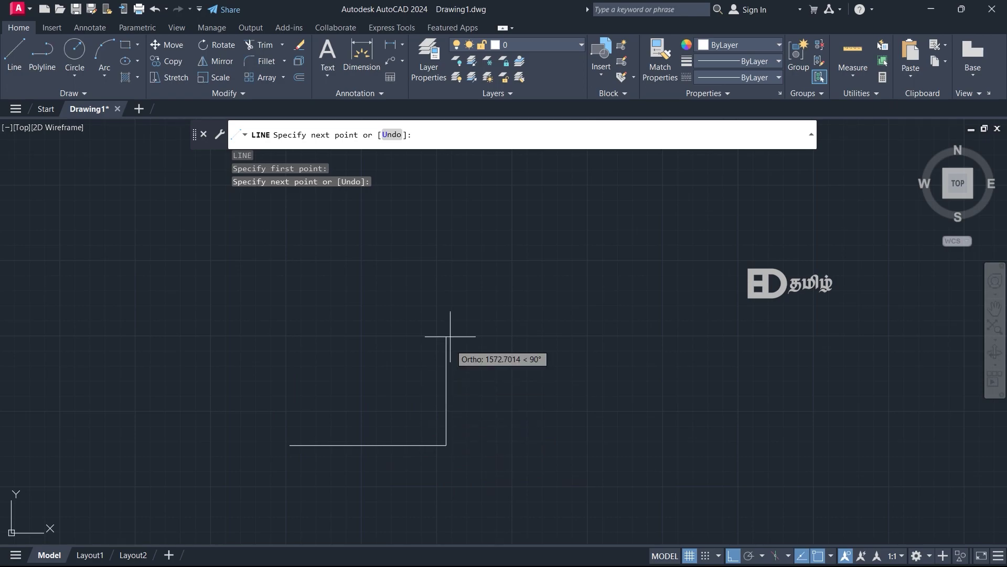
pyautogui.click(433, 214)
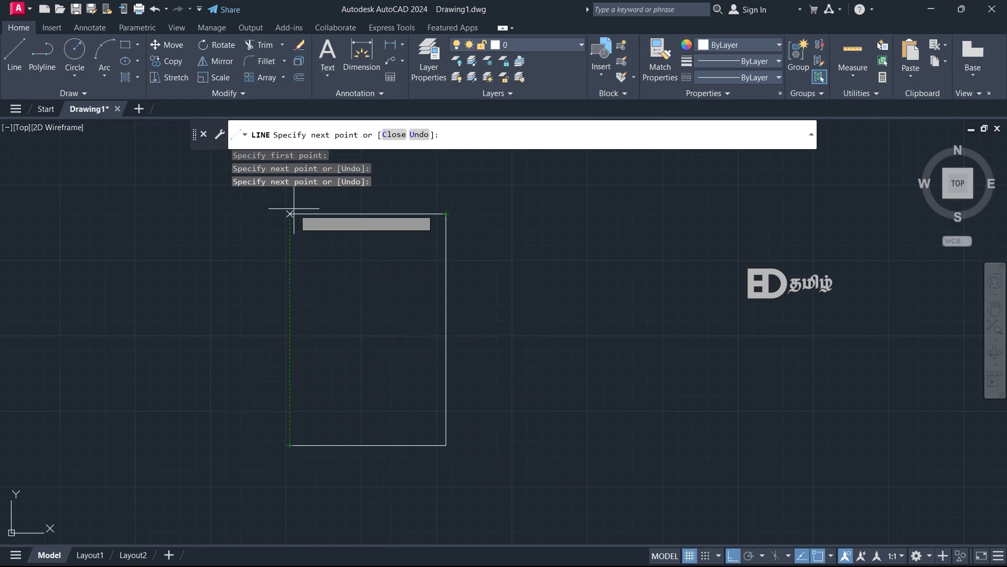
pyautogui.click(290, 214)
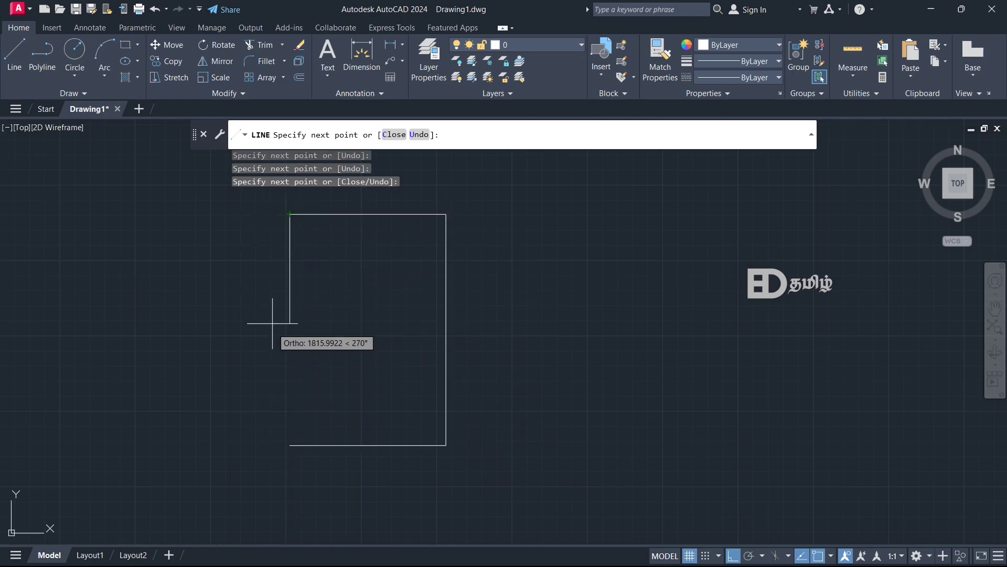
pyautogui.click(289, 445)
pyautogui.press('Escape')
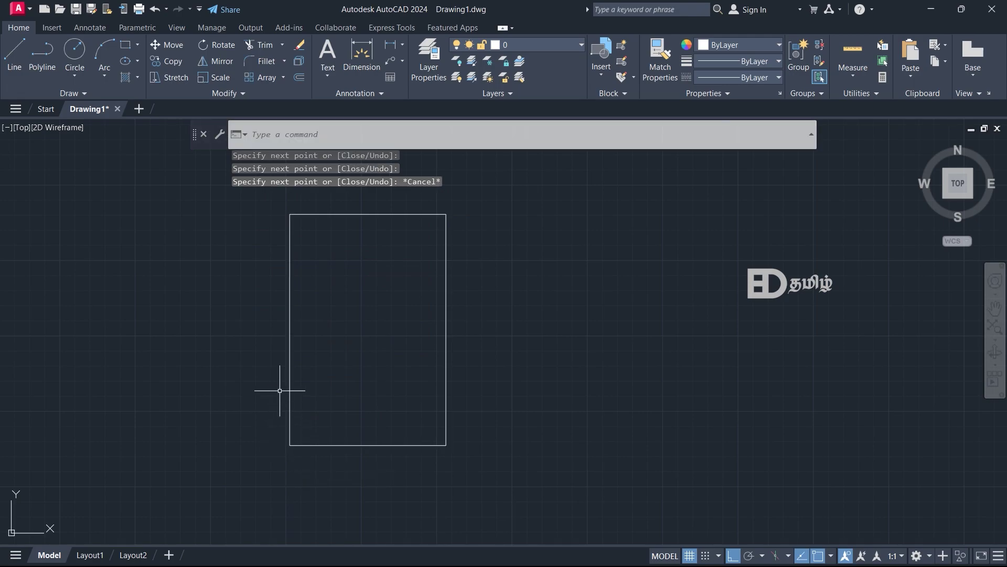
# Step: Draw a small circle of about 226 radius inside the rectangle, near the middle of its right edge
pyautogui.write('c')
pyautogui.press('Return')
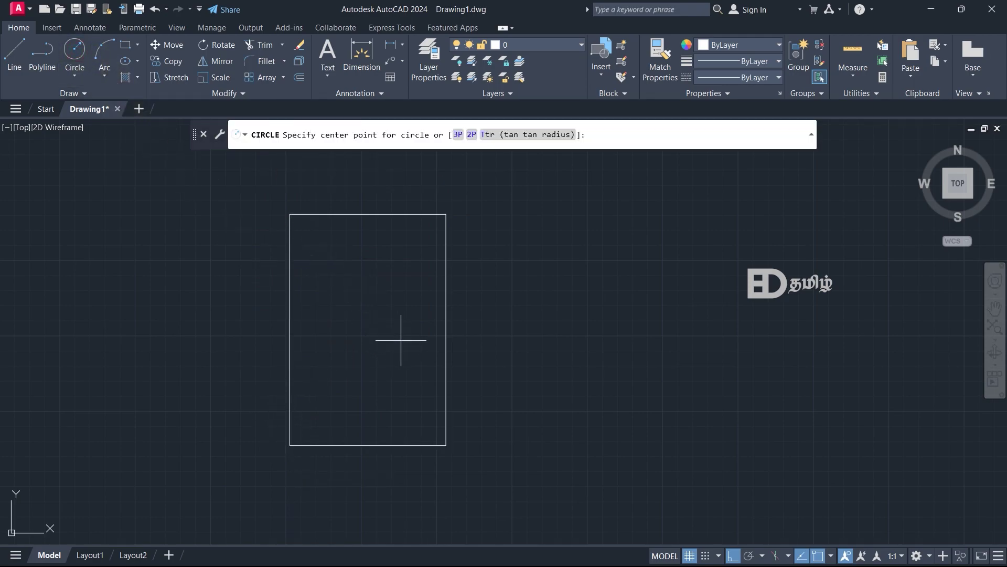
pyautogui.click(424, 339)
pyautogui.click(411, 335)
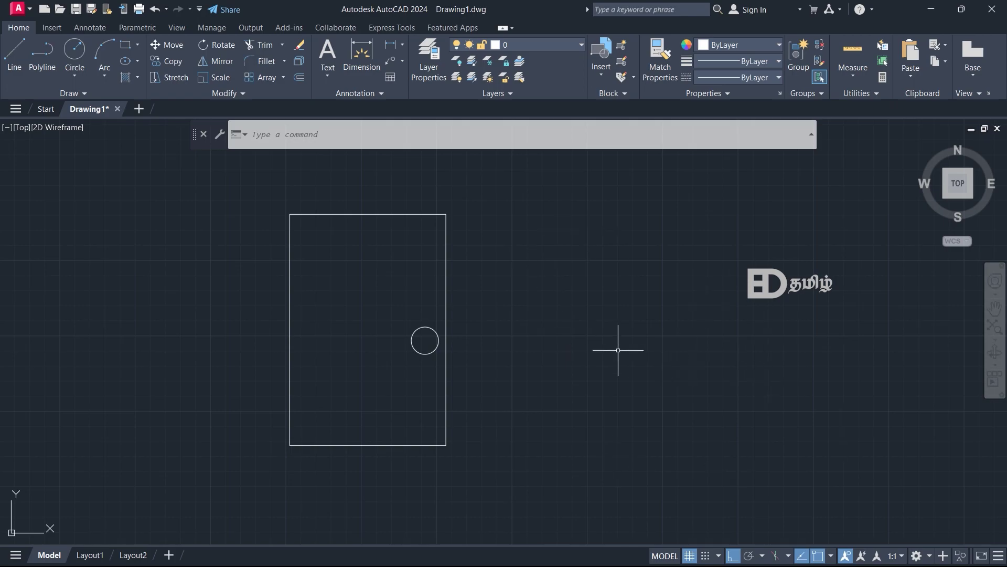
# Step: Mirror the rectangle and its circle across a vertical line through the rectangle's upper-right corner, keeping the source objects
pyautogui.write('m')
pyautogui.write('i')
pyautogui.press('Return')
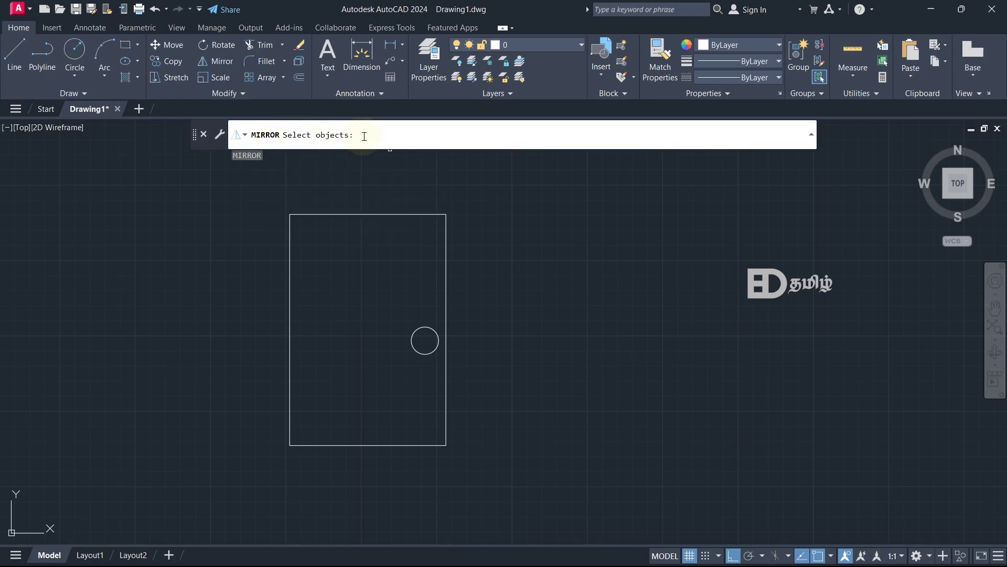
pyautogui.click(481, 456)
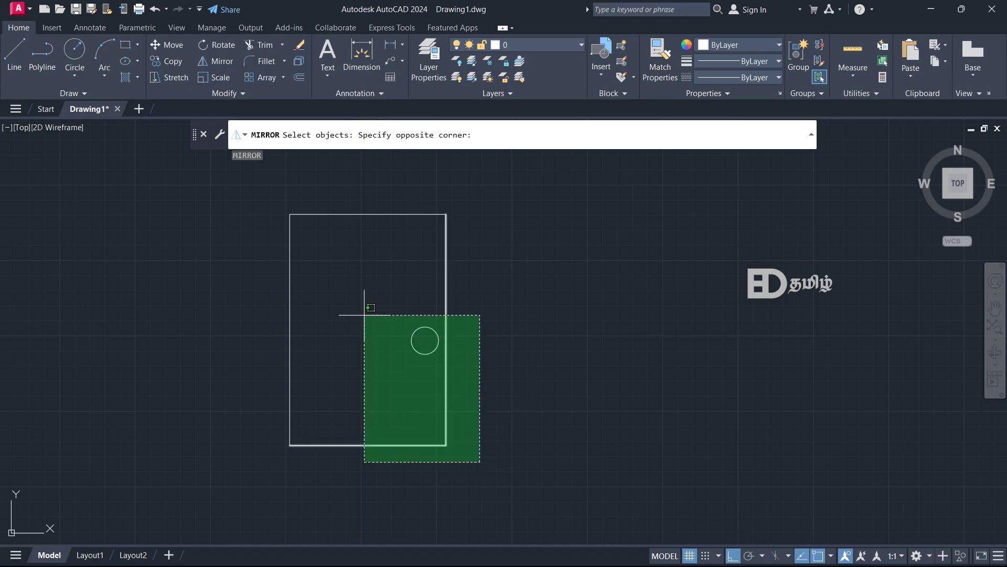
pyautogui.click(247, 185)
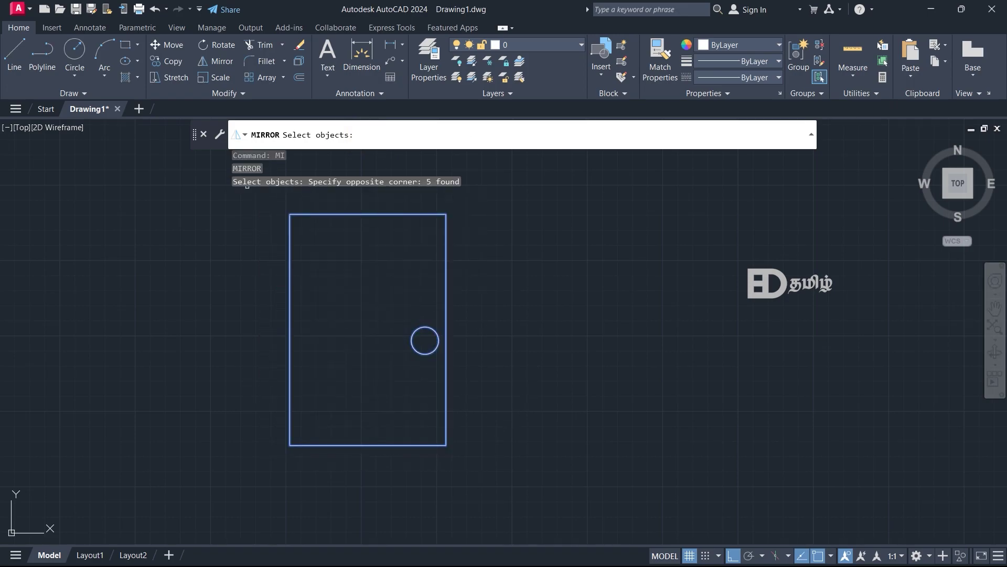
pyautogui.press('Return')
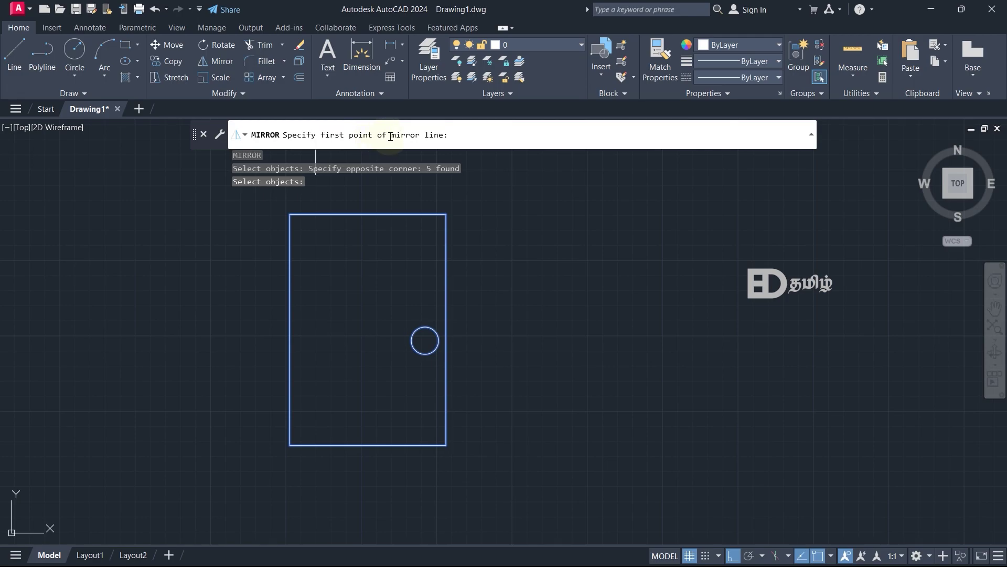
pyautogui.moveTo(517, 305); pyautogui.dragTo(475, 344, button='middle')
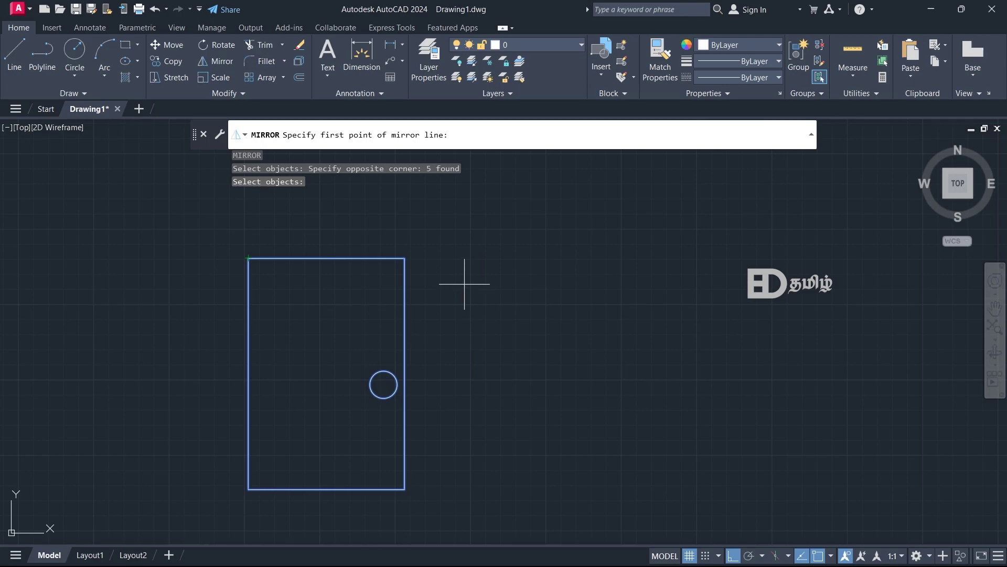
pyautogui.click(405, 258)
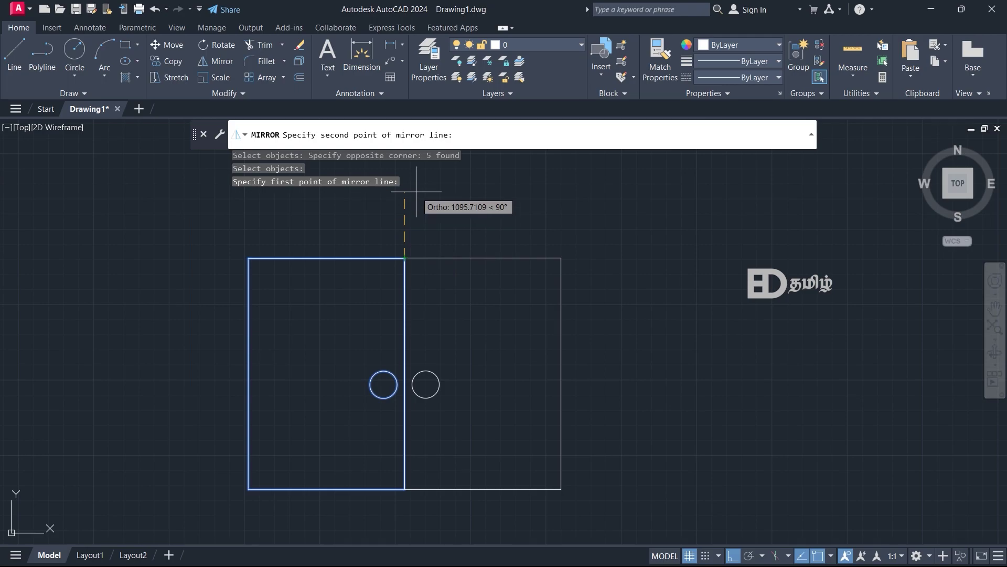
pyautogui.scroll(-3, 648, 241)
pyautogui.moveTo(648, 240); pyautogui.dragTo(543, 360, button='middle')
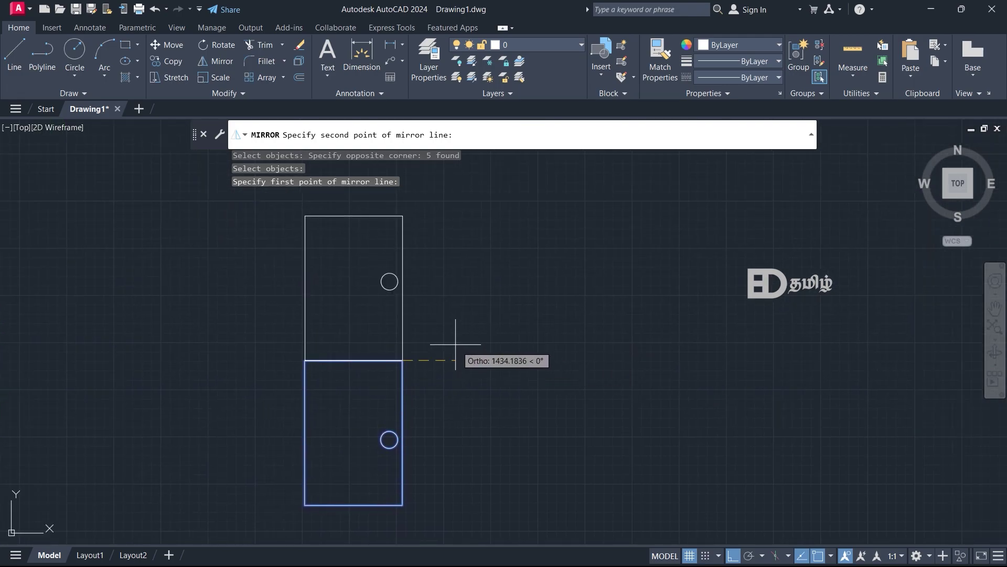
pyautogui.click(402, 307)
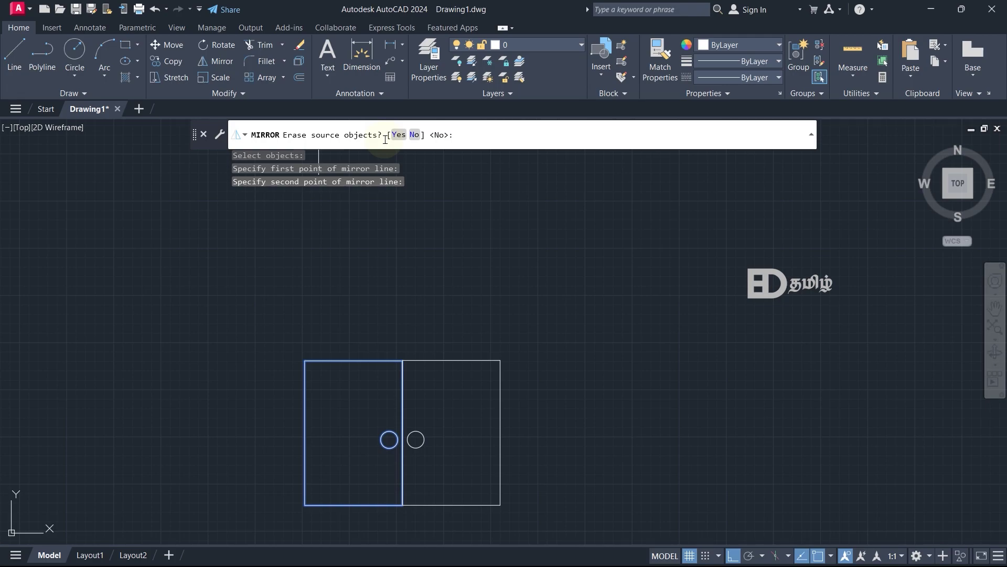
pyautogui.click(415, 135)
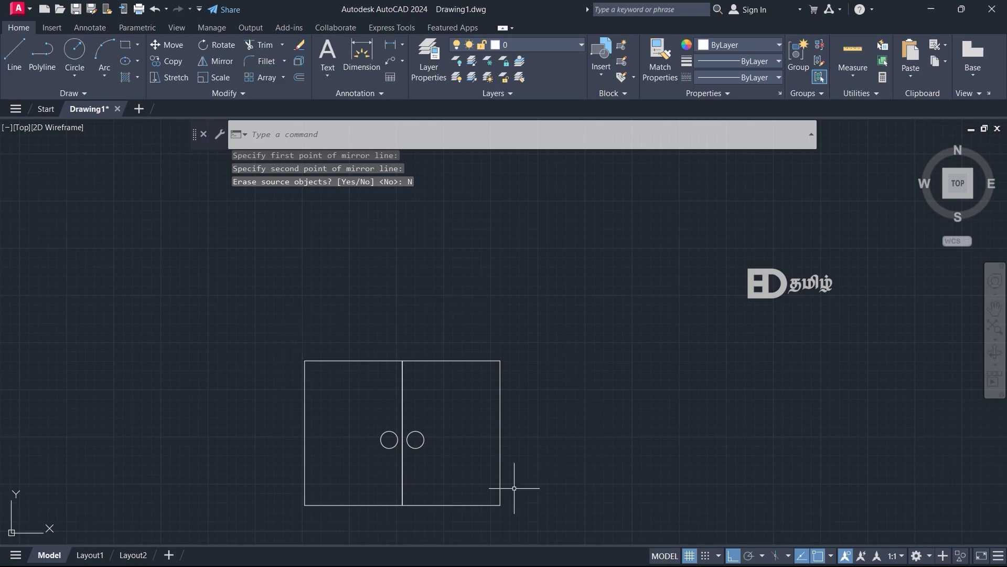
# Step: Draw a large circle in the empty area above and to the right of the mirrored rectangles
pyautogui.moveTo(524, 385)
pyautogui.mouseDown(button='middle')
pyautogui.moveTo(534, 304)
pyautogui.moveTo(524, 294)
pyautogui.moveTo(452, 294)
pyautogui.moveTo(316, 366)
pyautogui.moveTo(195, 482)
pyautogui.mouseUp(button='middle')
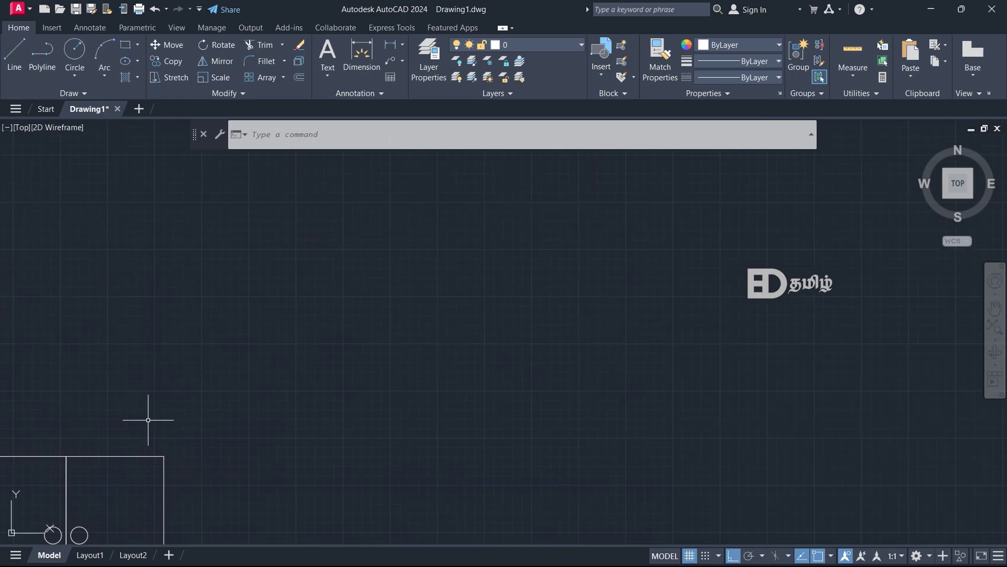
pyautogui.click(74, 52)
pyautogui.click(519, 323)
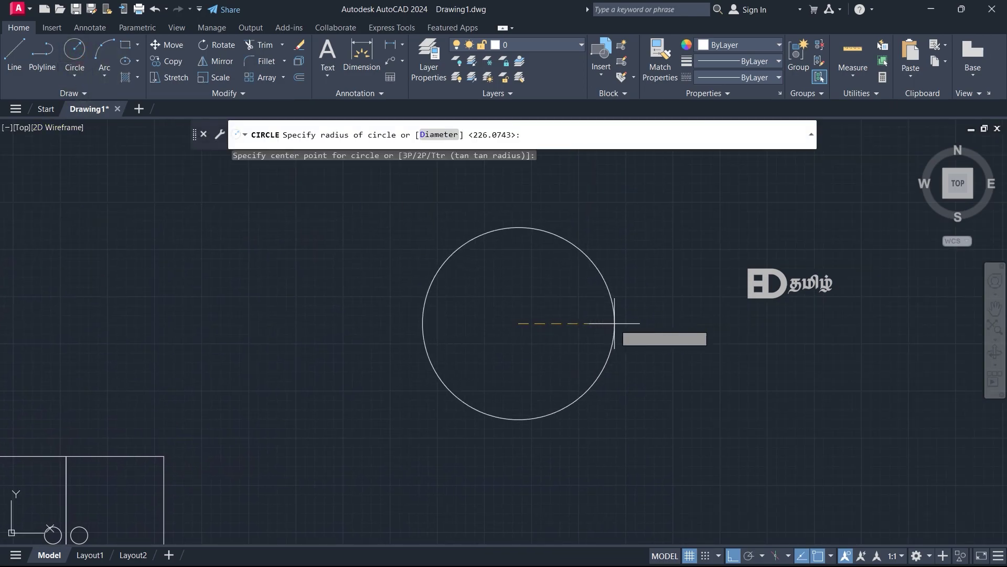
pyautogui.click(650, 322)
# Step: Draw a small 2-Point circle outside the large circle, with its diameter starting at the large circle's left quadrant
pyautogui.click(74, 50)
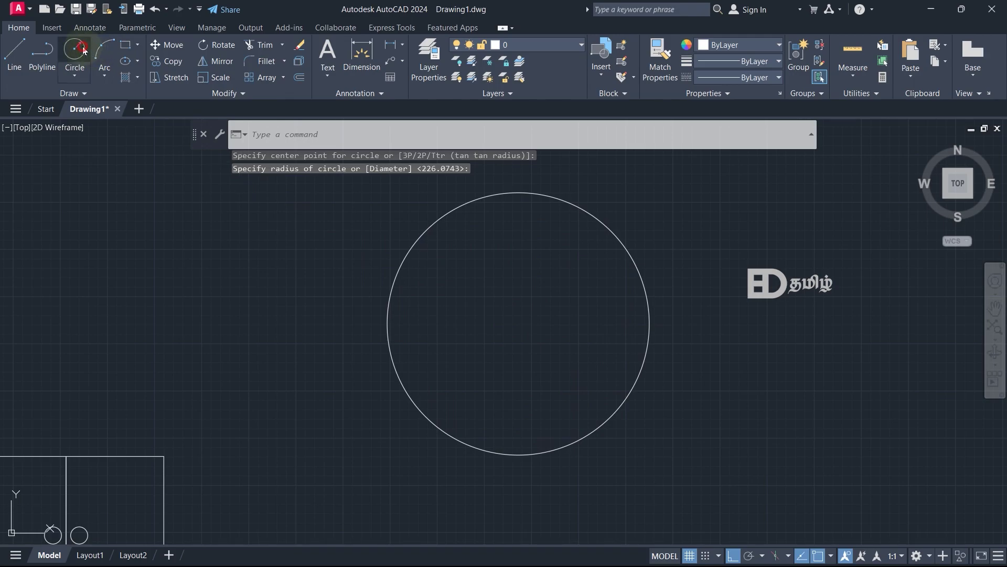
pyautogui.click(82, 73)
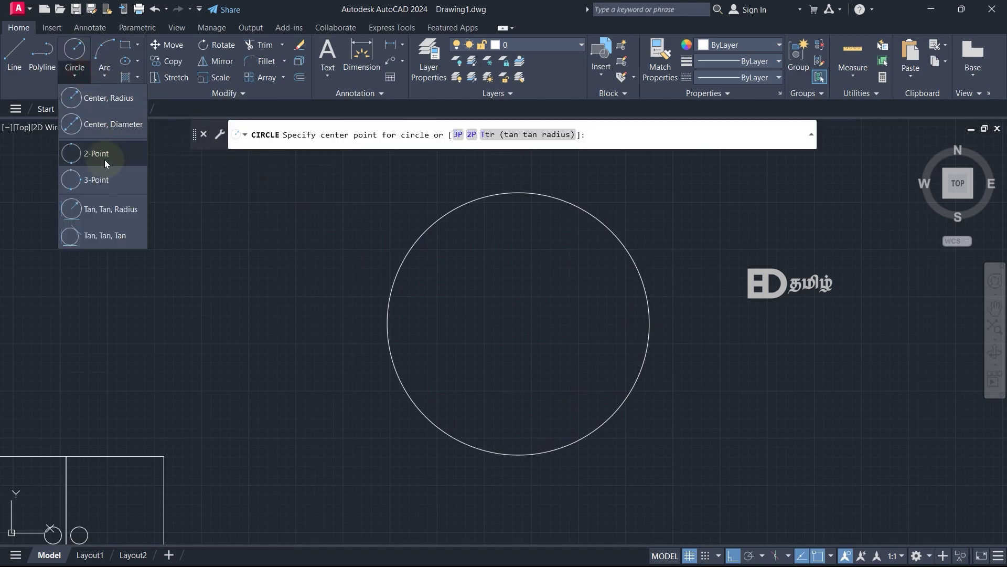
pyautogui.click(106, 157)
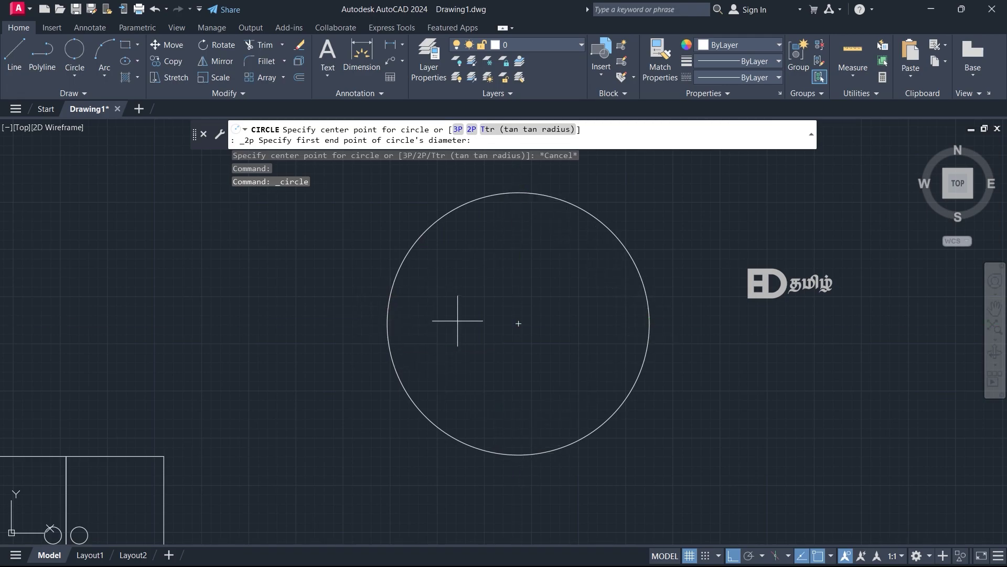
pyautogui.click(387, 323)
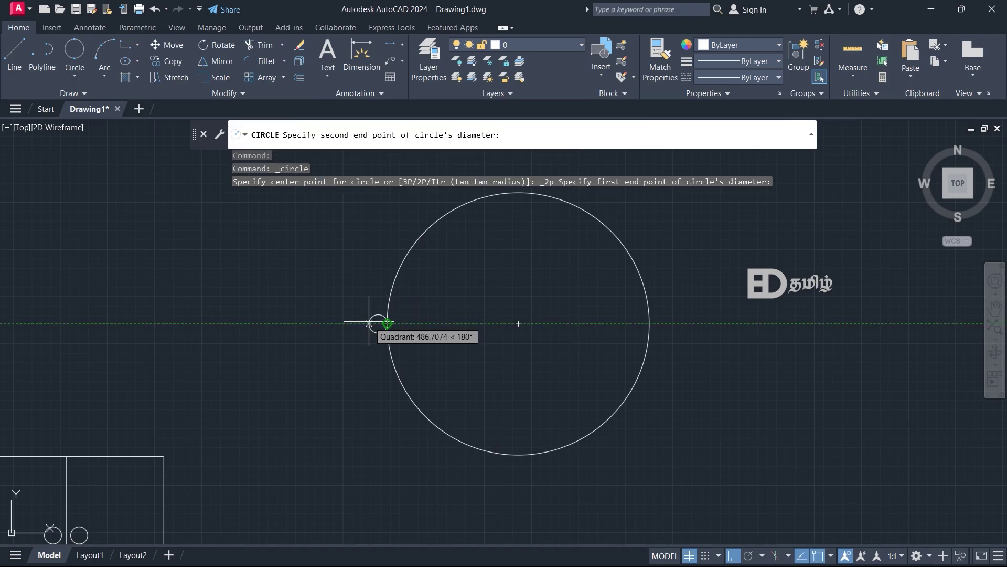
pyautogui.click(340, 316)
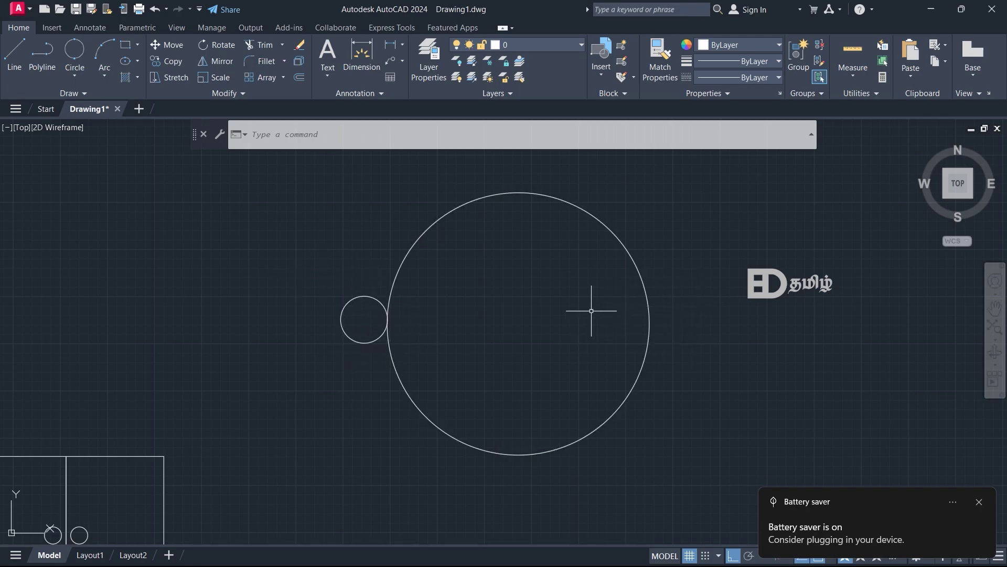
# Step: Mirror the small circle across a vertical line through the large circle's center, keeping the source circle
pyautogui.write('tr')
pyautogui.press('Return')
pyautogui.write('mi')
pyautogui.press('Return')
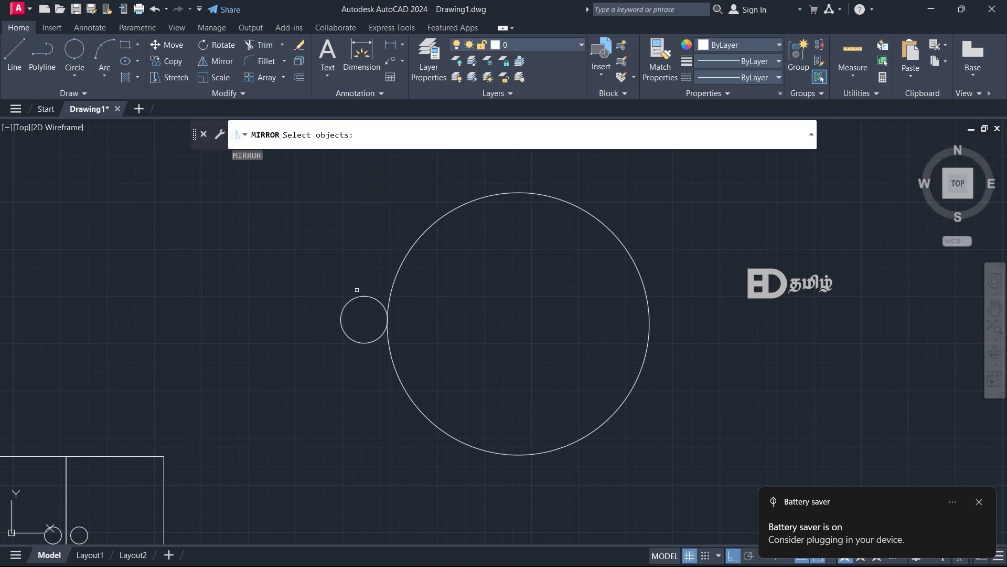
pyautogui.click(350, 301)
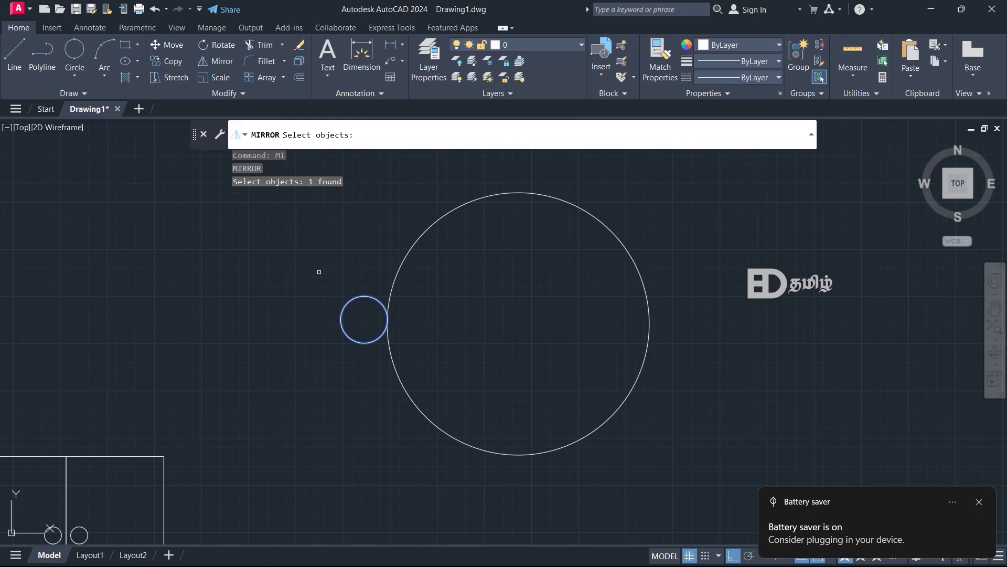
pyautogui.press('Return')
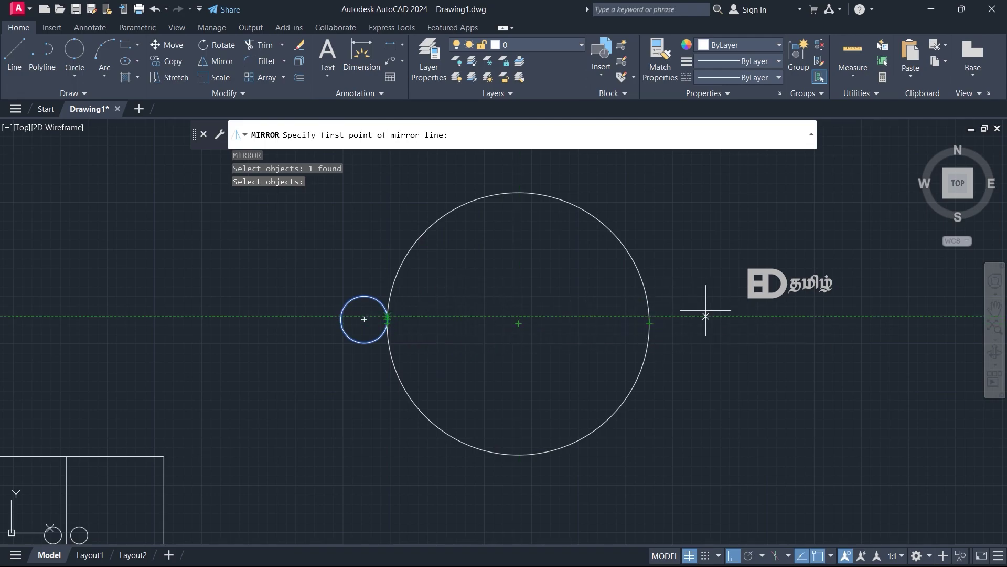
pyautogui.click(518, 323)
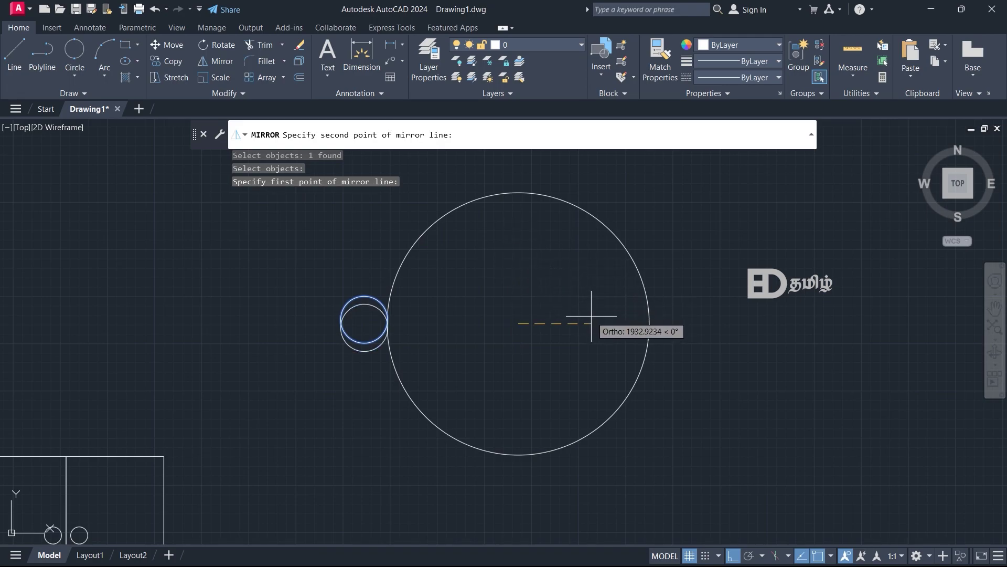
pyautogui.click(531, 237)
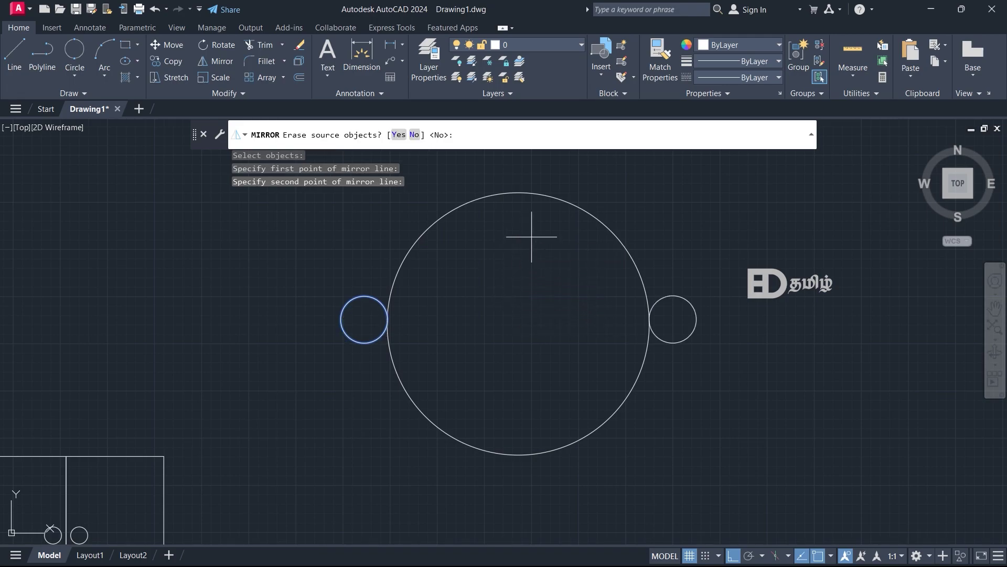
pyautogui.click(356, 144)
pyautogui.press('Return')
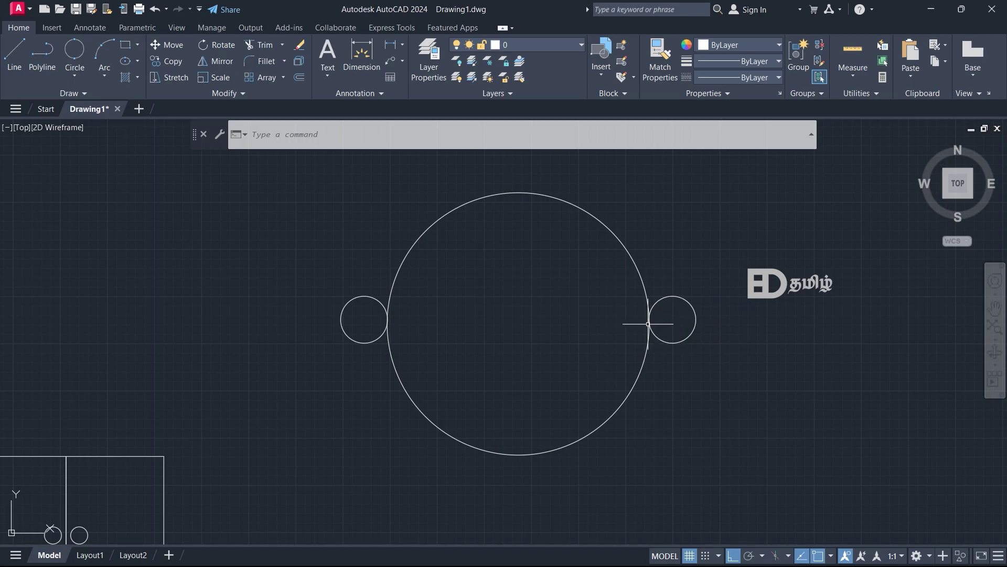
# Step: Draw an ellipse in the empty area above the circles, with a 50-unit horizontal axis and a distance of 100 to the other axis
pyautogui.scroll(-2, 525, 370)
pyautogui.moveTo(546, 303); pyautogui.dragTo(597, 529, button='middle')
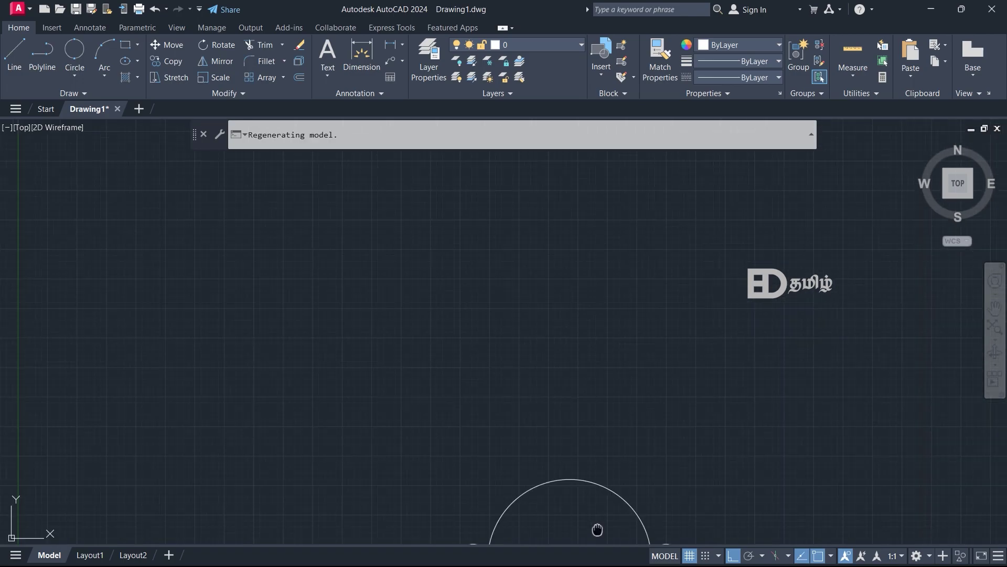
pyautogui.scroll(1, 589, 468)
pyautogui.scroll(2, 451, 303)
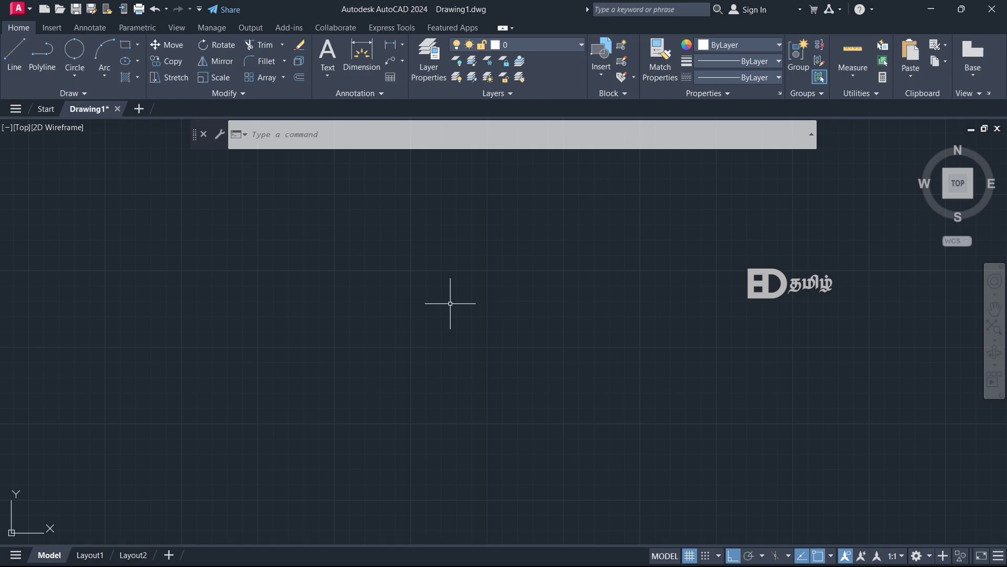
pyautogui.write('EL')
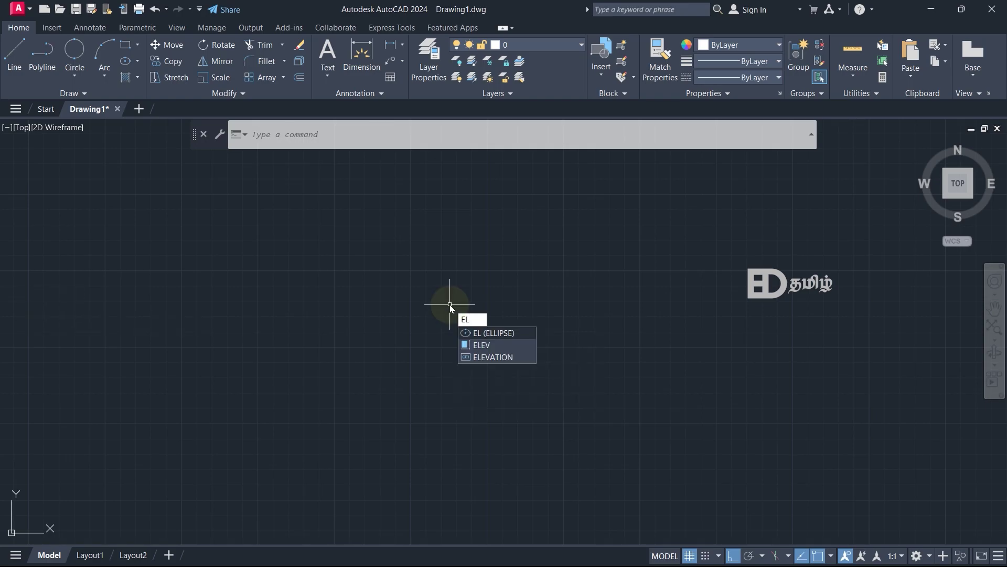
pyautogui.press('Return')
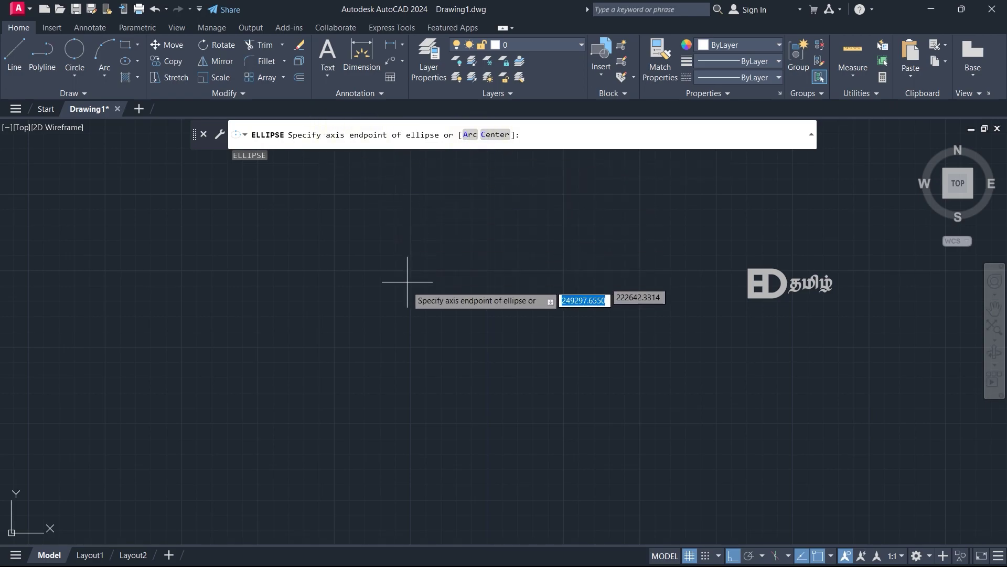
pyautogui.click(342, 347)
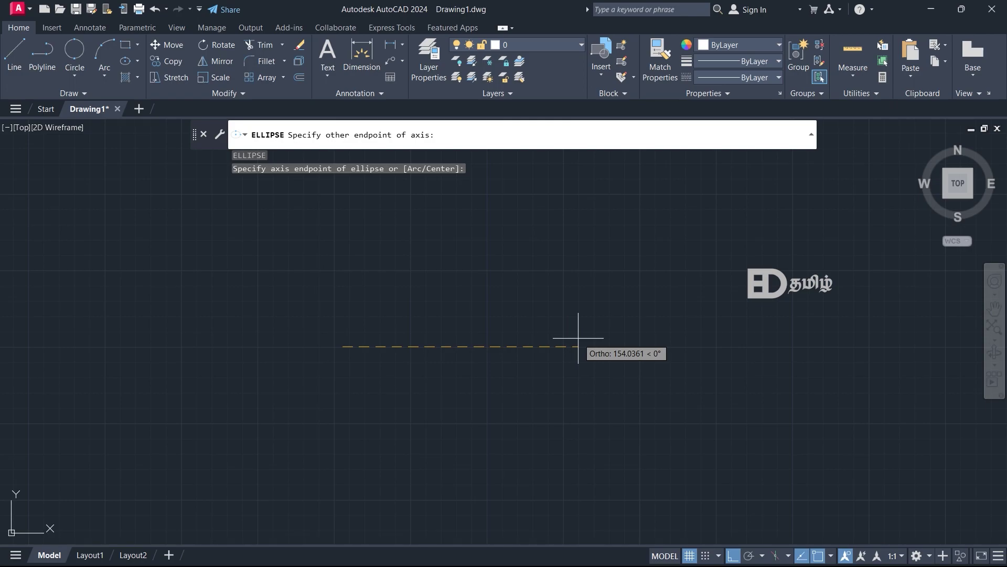
pyautogui.write('50')
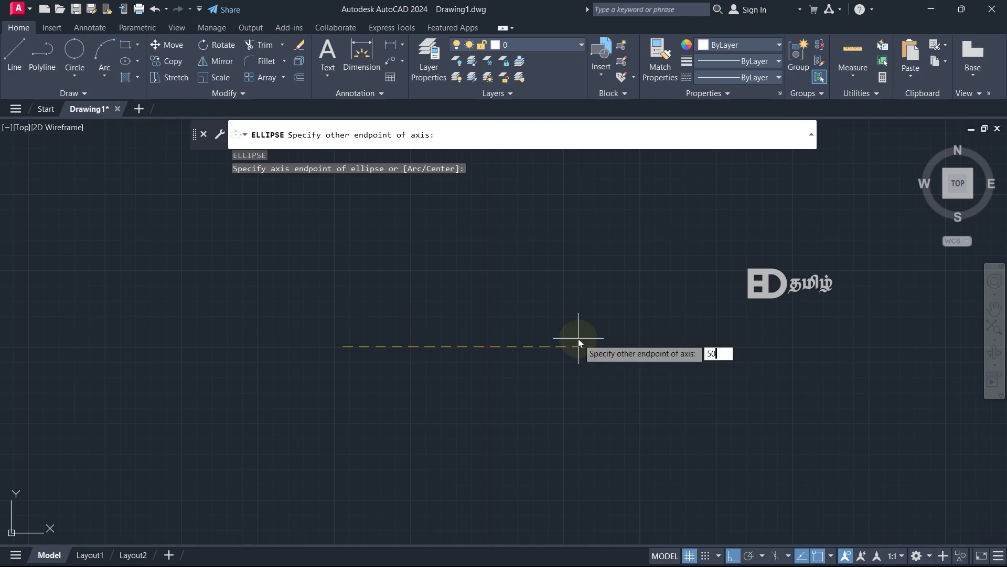
pyautogui.press('Return')
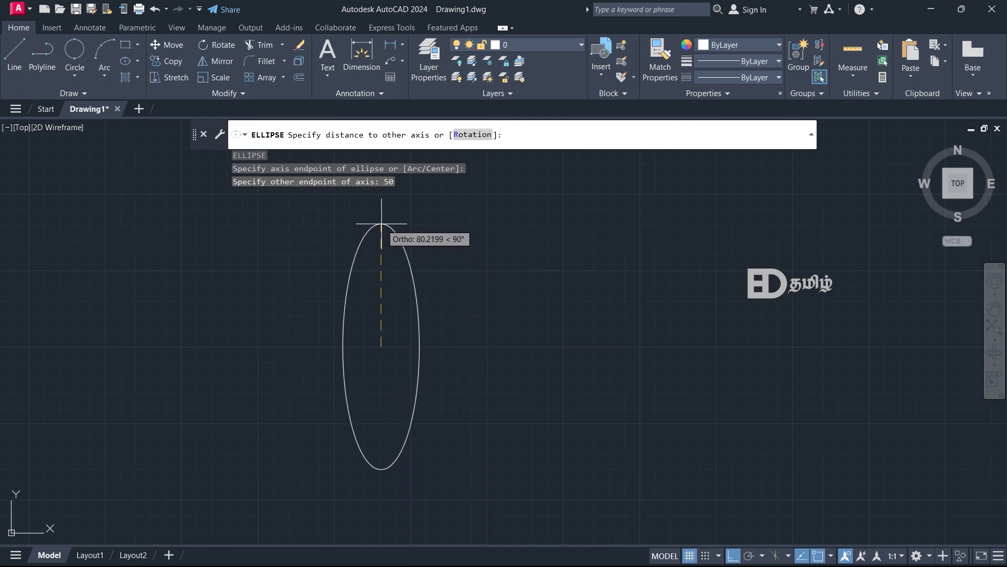
pyautogui.write('100')
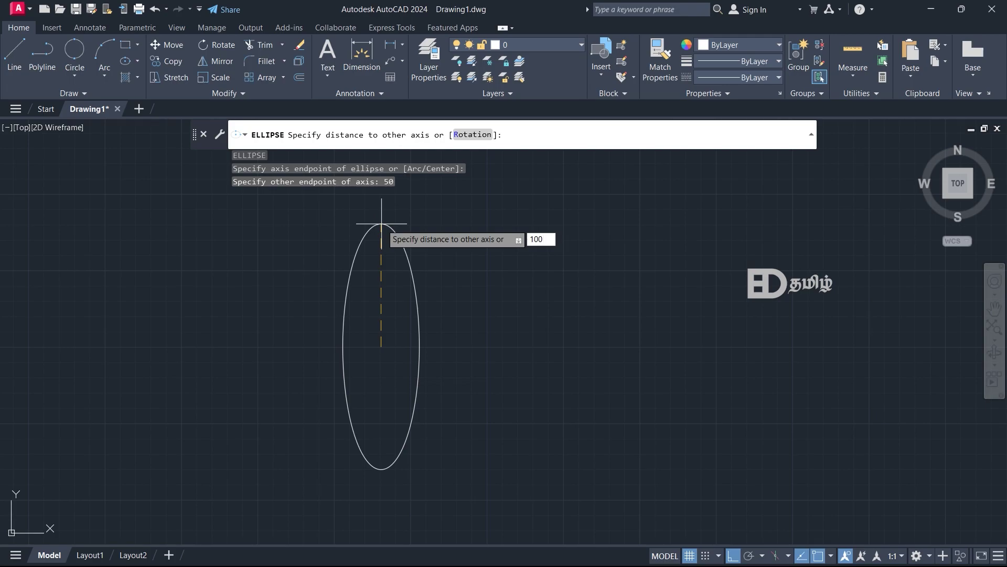
pyautogui.press('Return')
pyautogui.scroll(-2, 533, 293)
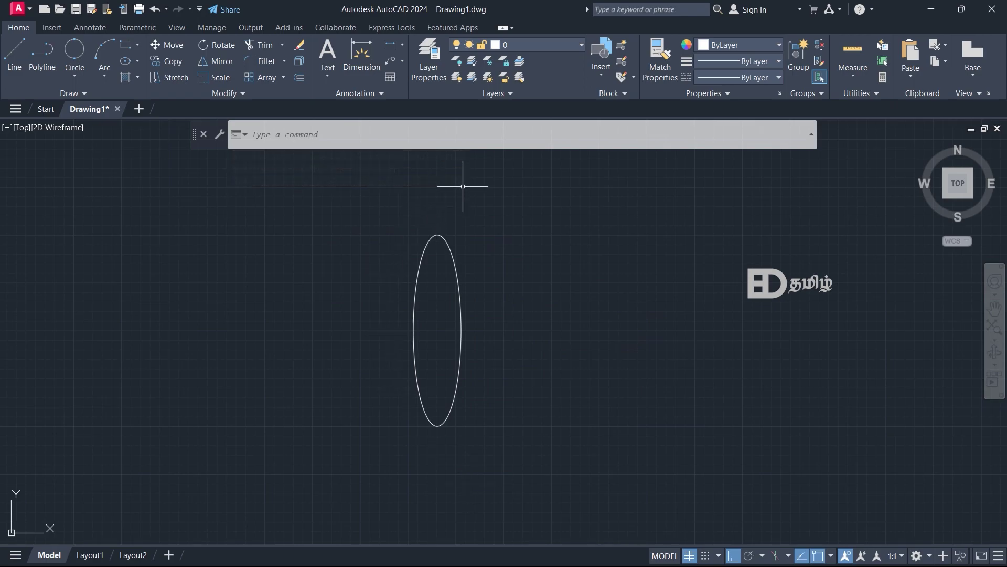
# Step: Add a linear dimension between the ellipse's left and right quadrants, placing the dimension line above the ellipse
pyautogui.click(403, 45)
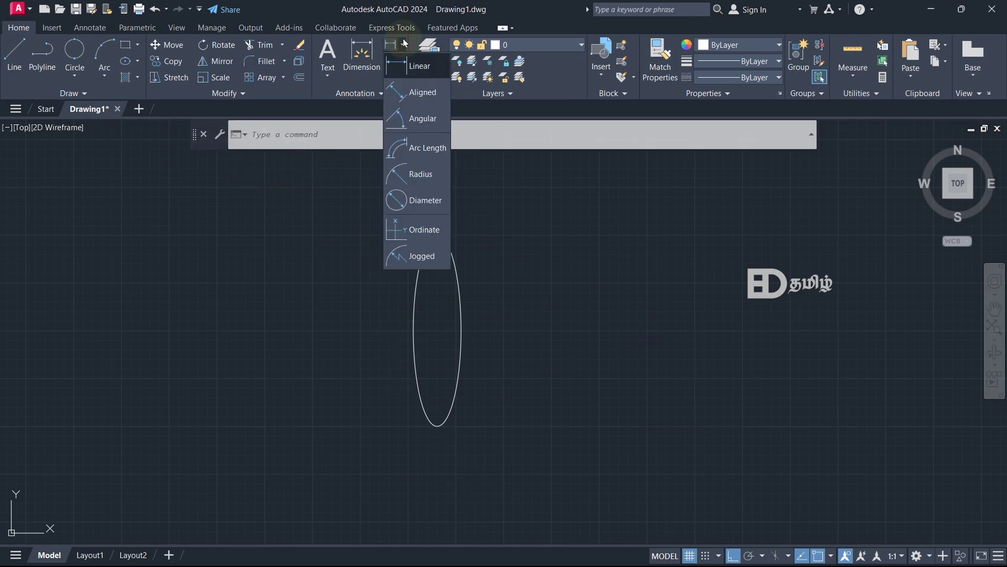
pyautogui.click(421, 67)
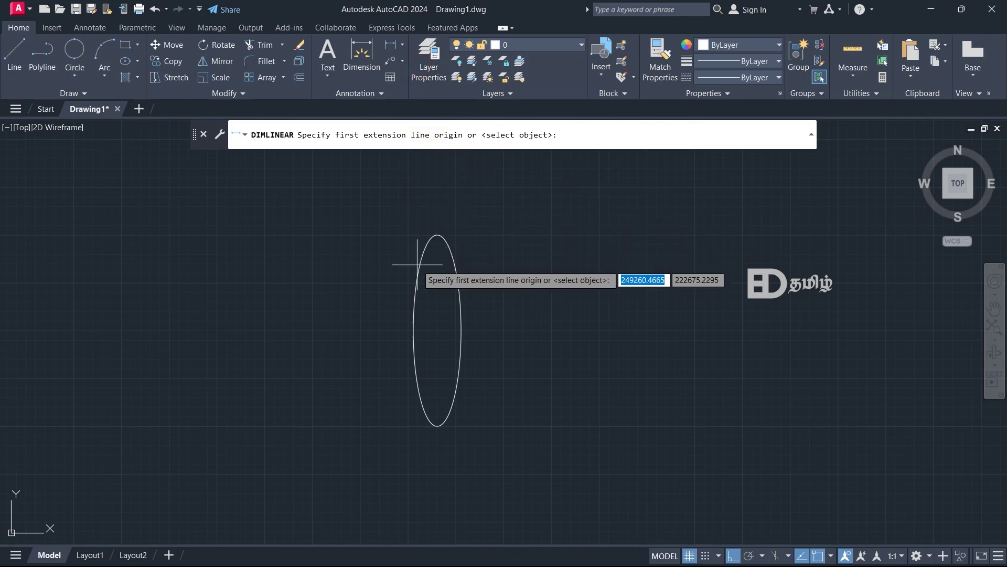
pyautogui.click(413, 330)
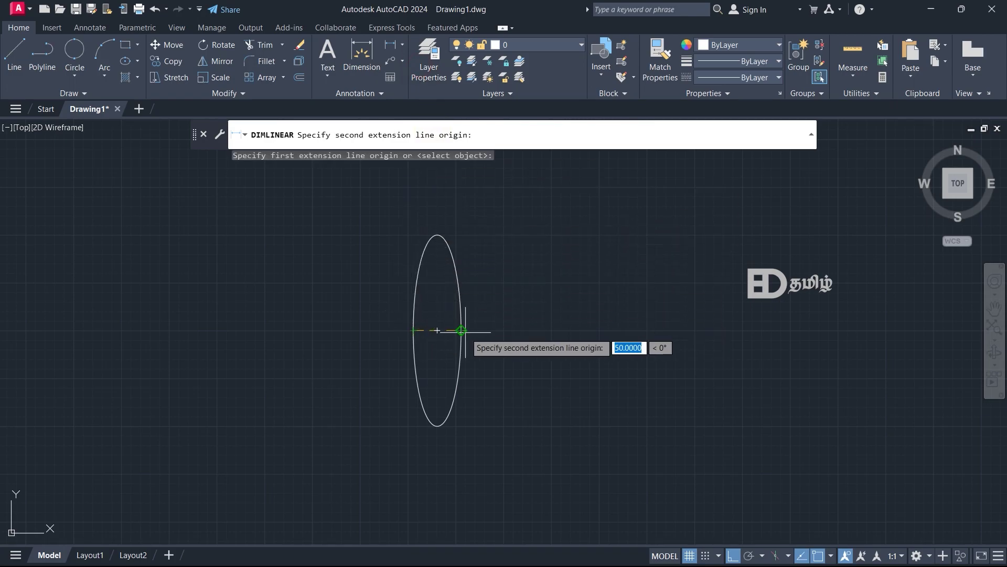
pyautogui.click(461, 330)
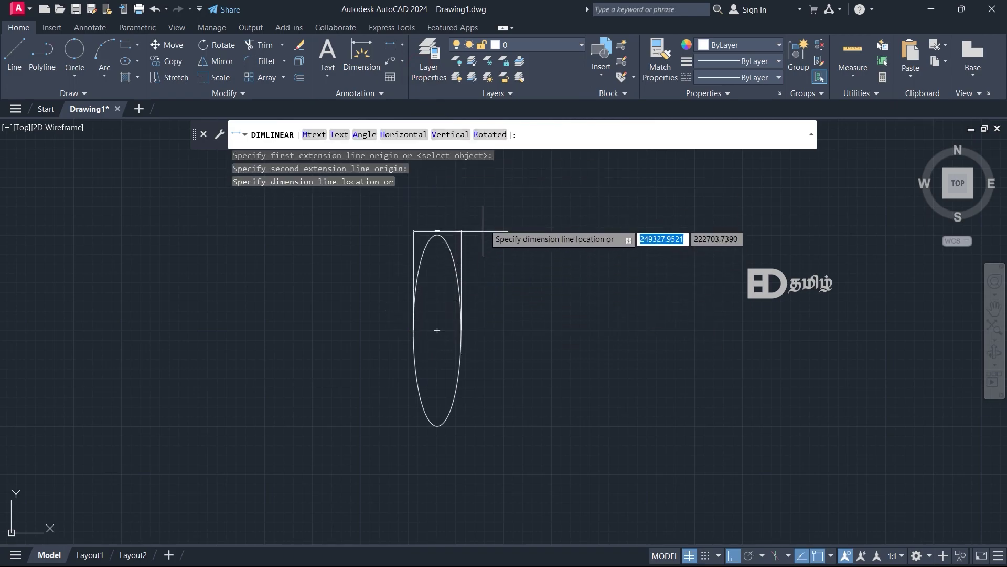
pyautogui.click(438, 207)
# Step: Examine the text of the width dimension above the ellipse
pyautogui.scroll(5, 438, 208)
pyautogui.scroll(2, 438, 208)
pyautogui.moveTo(428, 212)
pyautogui.mouseDown(button='middle')
pyautogui.moveTo(400, 256)
pyautogui.moveTo(364, 180)
pyautogui.mouseUp(button='middle')
pyautogui.scroll(-3, 360, 270)
pyautogui.scroll(1, 364, 180)
pyautogui.scroll(-4, 462, 435)
pyautogui.scroll(2, 421, 399)
pyautogui.scroll(2, 421, 399)
pyautogui.scroll(-4, 449, 409)
pyautogui.moveTo(477, 373); pyautogui.dragTo(412, 240, button='middle')
# Step: Add a linear dimension for the ellipse's full height from its top to its bottom, placed to the right of the ellipse
pyautogui.click(362, 53)
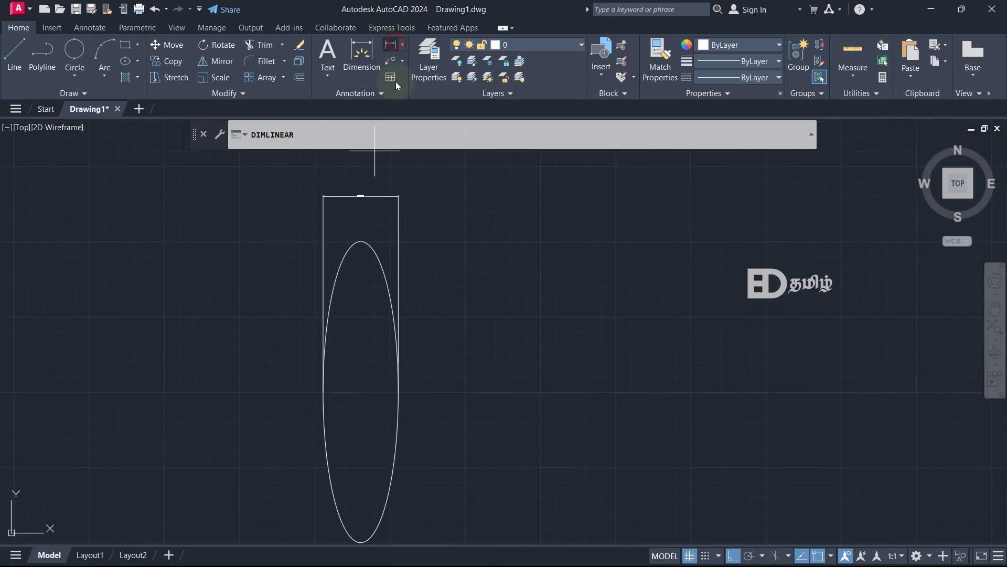
pyautogui.click(361, 242)
pyautogui.moveTo(369, 446); pyautogui.dragTo(372, 323, button='middle')
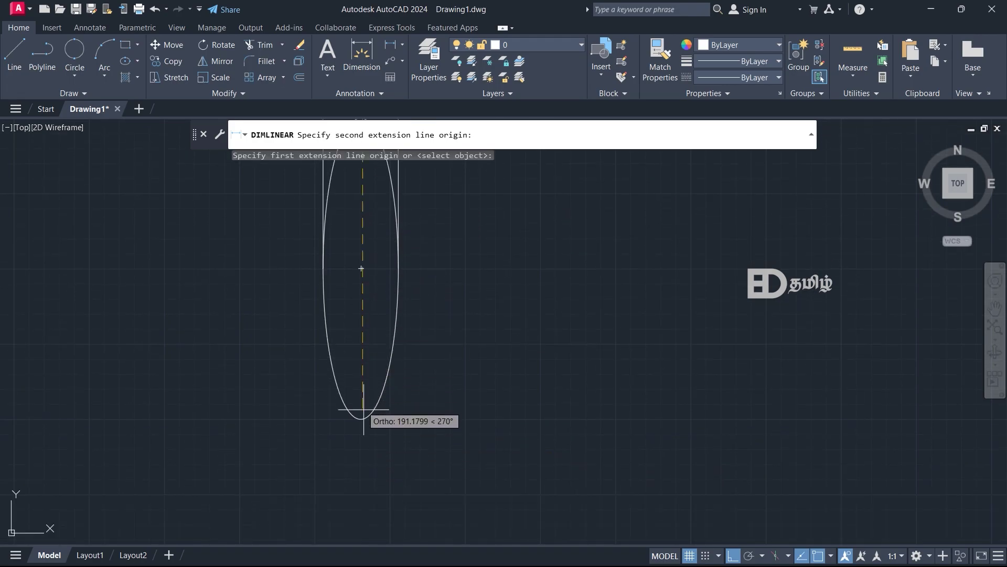
pyautogui.click(361, 416)
pyautogui.click(470, 268)
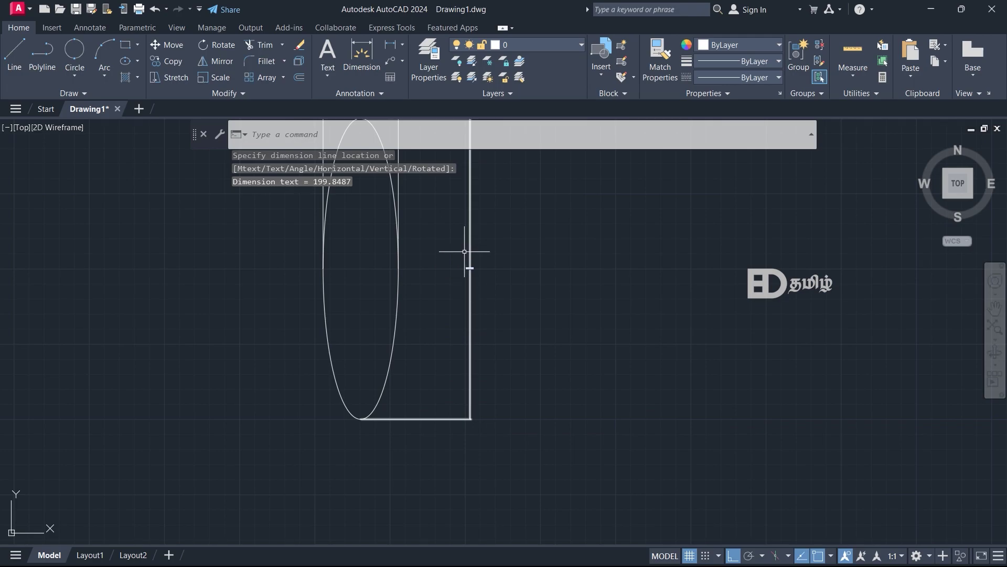
pyautogui.scroll(5, 464, 251)
pyautogui.moveTo(429, 273); pyautogui.dragTo(446, 332, button='middle')
# Step: Delete the full-height dimension beside the ellipse
pyautogui.click(529, 386)
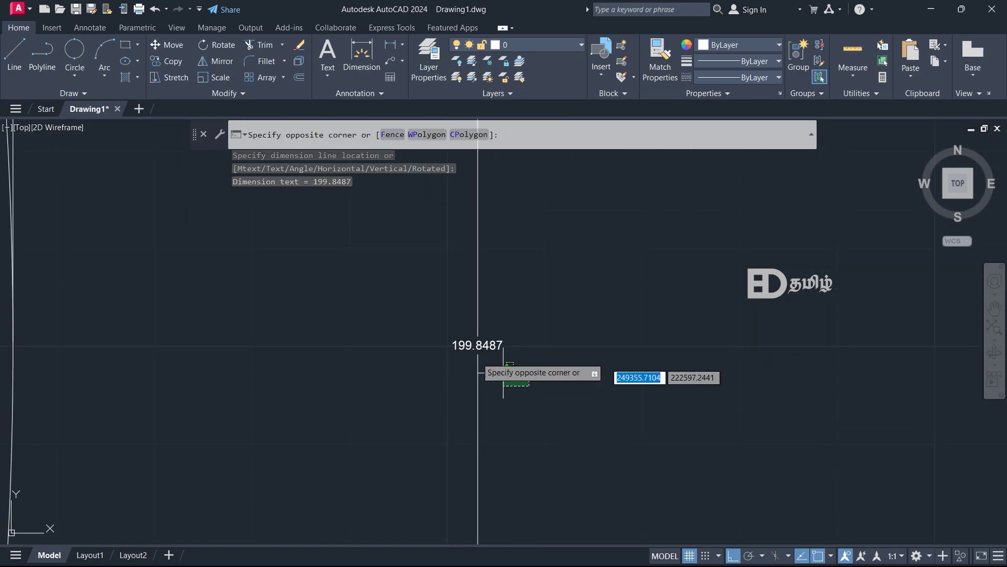
pyautogui.click(420, 327)
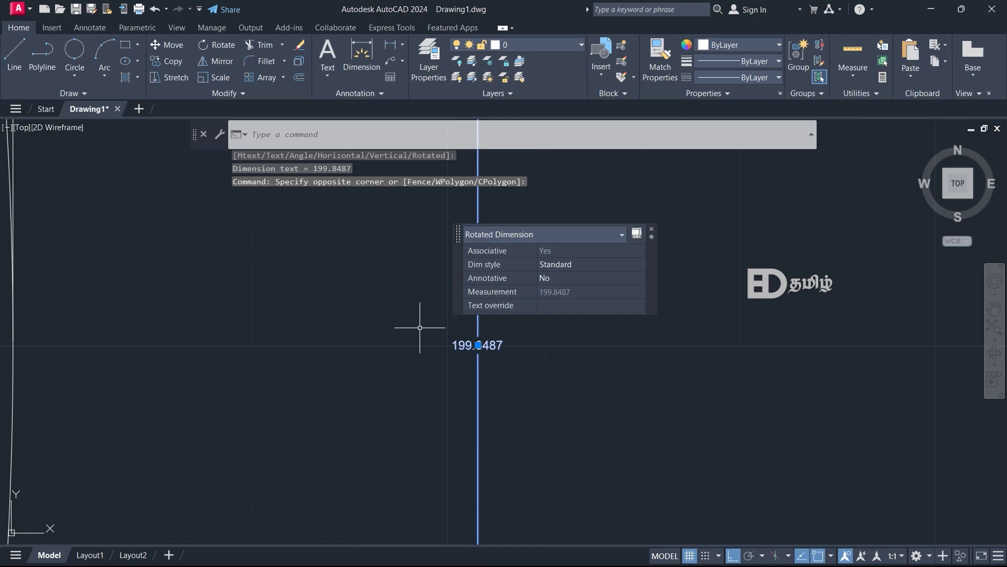
pyautogui.press('Delete')
# Step: Add a linear dimension from the ellipse's top quadrant to its center, placed to the right of the ellipse
pyautogui.scroll(-3, 452, 306)
pyautogui.scroll(-2, 405, 299)
pyautogui.moveTo(404, 300); pyautogui.dragTo(562, 485, button='middle')
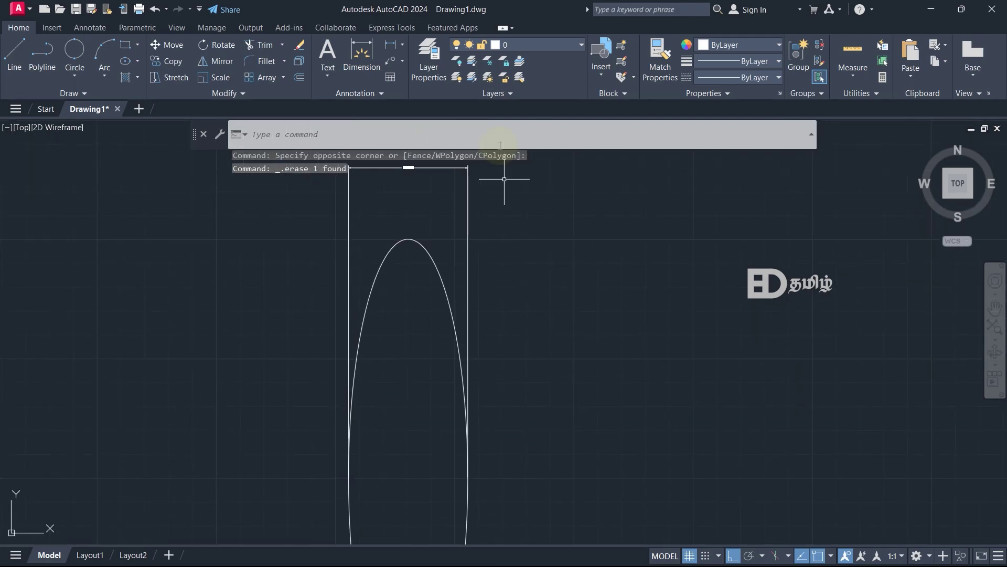
pyautogui.click(390, 45)
pyautogui.click(409, 239)
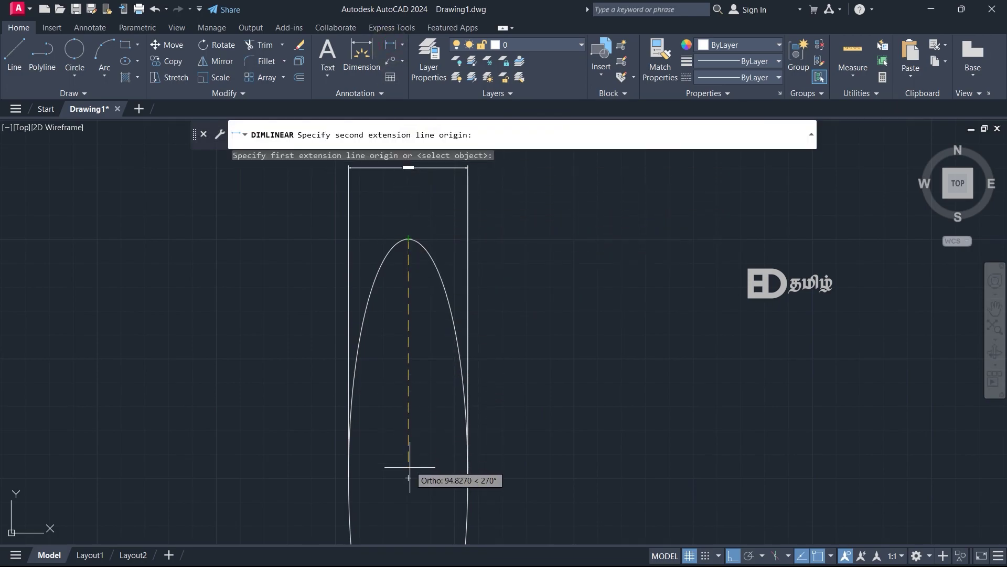
pyautogui.click(409, 477)
pyautogui.click(547, 357)
# Step: Compare the ellipse's horizontal width dimension with its vertical top-to-center dimension
pyautogui.scroll(3, 574, 353)
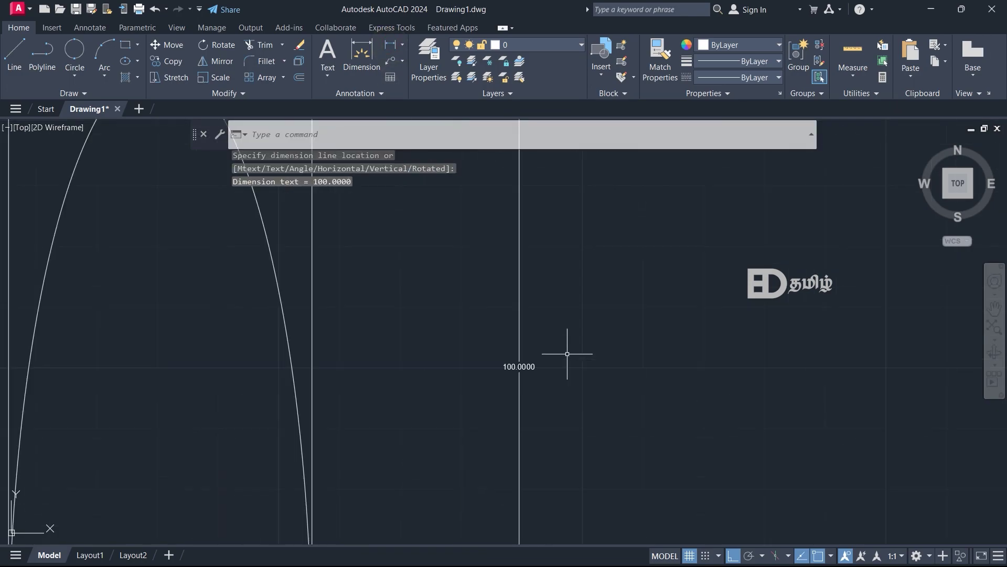
pyautogui.scroll(-3, 507, 381)
pyautogui.moveTo(562, 383); pyautogui.dragTo(609, 407, button='middle')
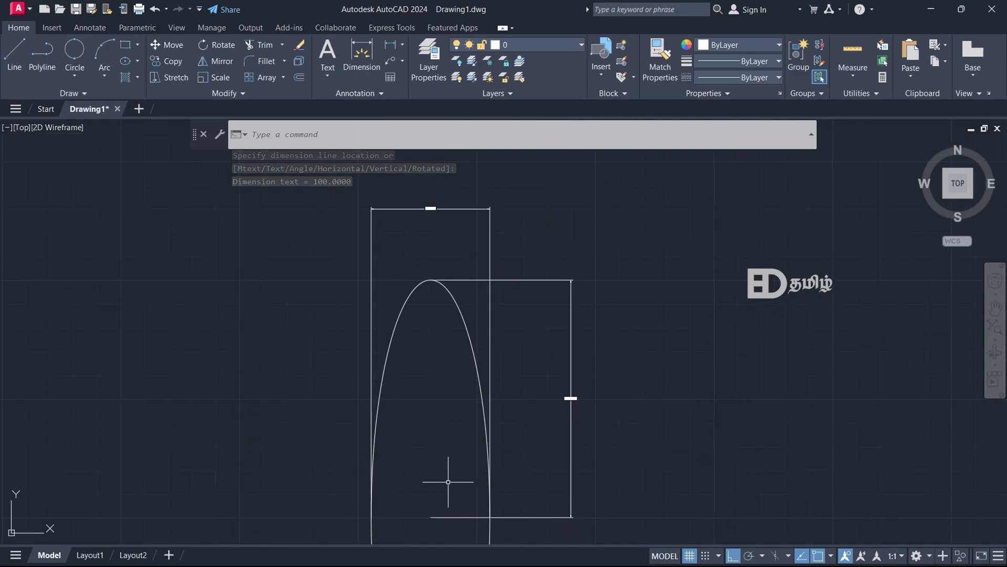
pyautogui.scroll(4, 434, 201)
pyautogui.scroll(2, 433, 200)
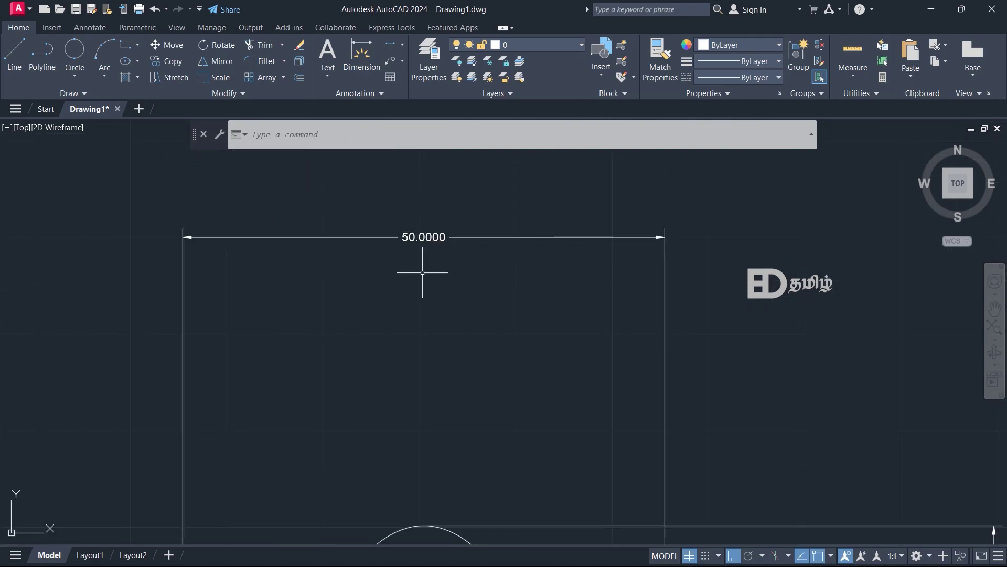
pyautogui.scroll(-4, 439, 222)
pyautogui.moveTo(528, 378)
pyautogui.mouseDown(button='middle')
pyautogui.moveTo(396, 283)
pyautogui.moveTo(357, 224)
pyautogui.mouseUp(button='middle')
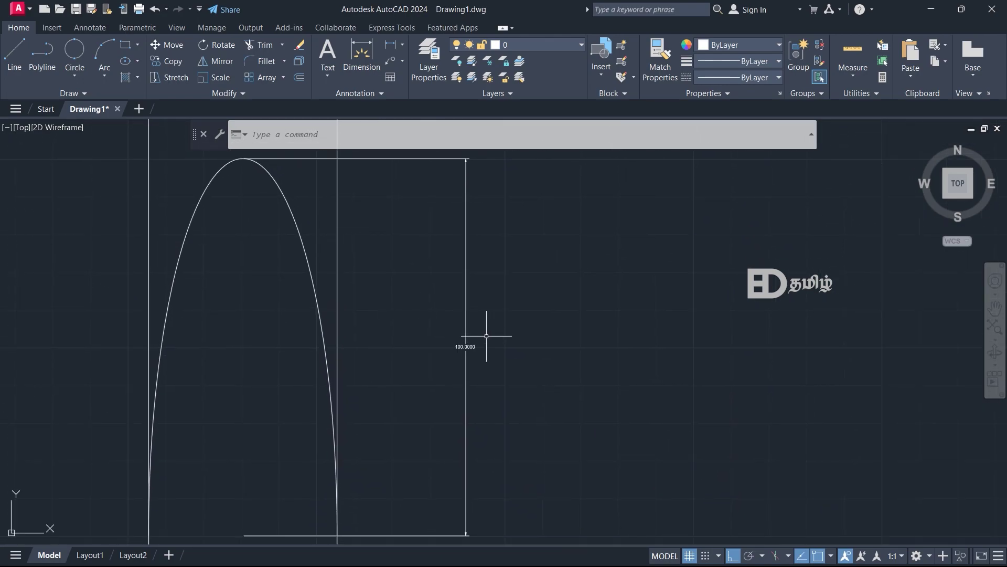
pyautogui.scroll(-2, 462, 351)
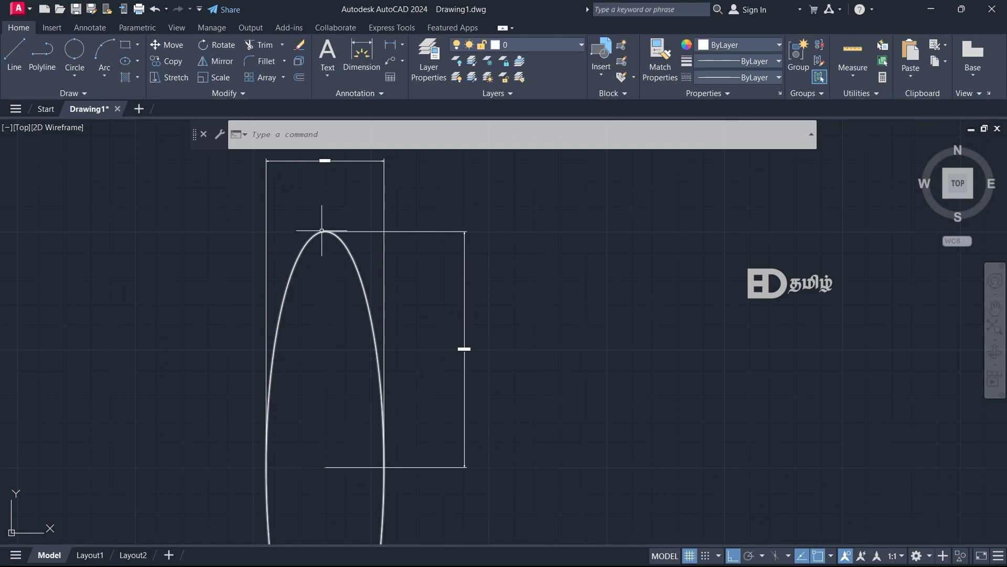
pyautogui.scroll(2, 454, 356)
pyautogui.scroll(-2, 454, 356)
pyautogui.moveTo(461, 348); pyautogui.dragTo(425, 194, button='middle')
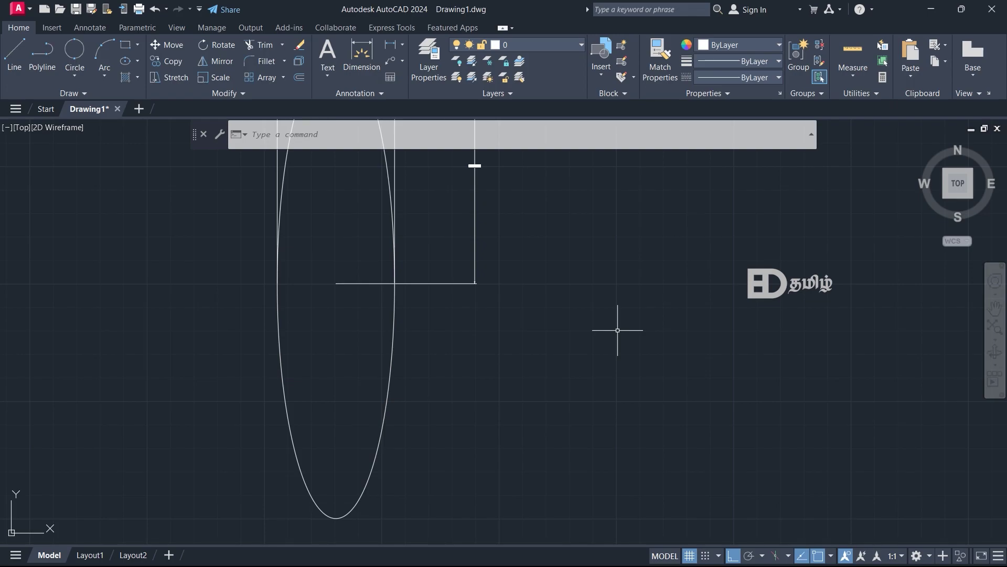
# Step: Define an elliptical arc right of the dimensioned ellipse, with a horizontal first axis and a distance of about 100 to the other axis
pyautogui.scroll(-2, 617, 330)
pyautogui.moveTo(615, 330)
pyautogui.mouseDown(button='middle')
pyautogui.moveTo(504, 321)
pyautogui.moveTo(294, 340)
pyautogui.mouseUp(button='middle')
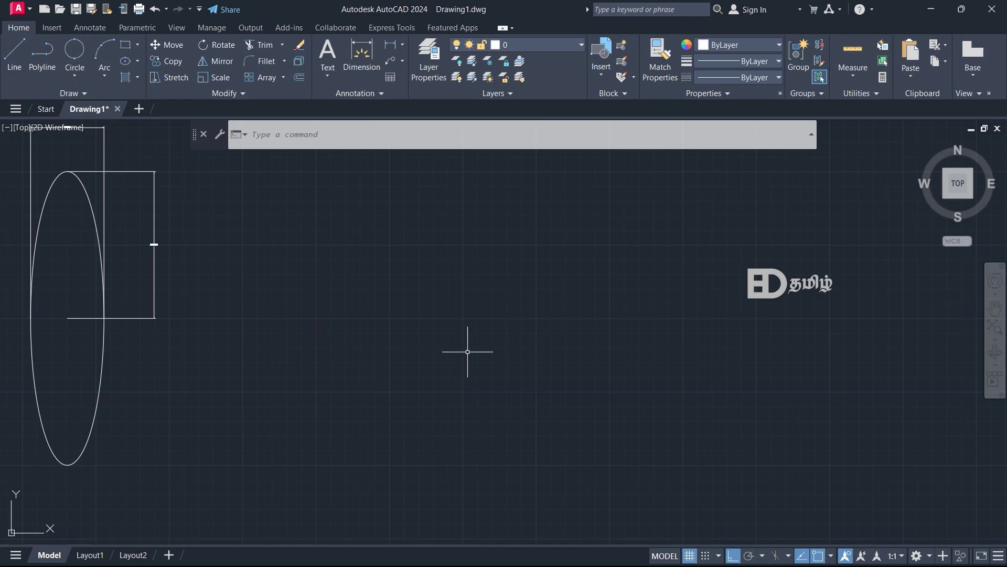
pyautogui.write('el')
pyautogui.press('Return')
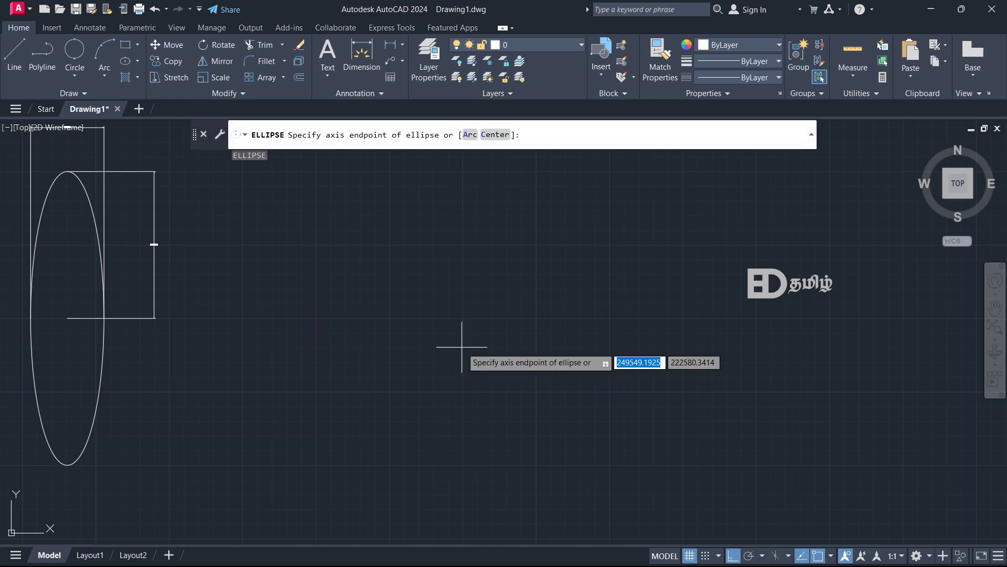
pyautogui.click(470, 135)
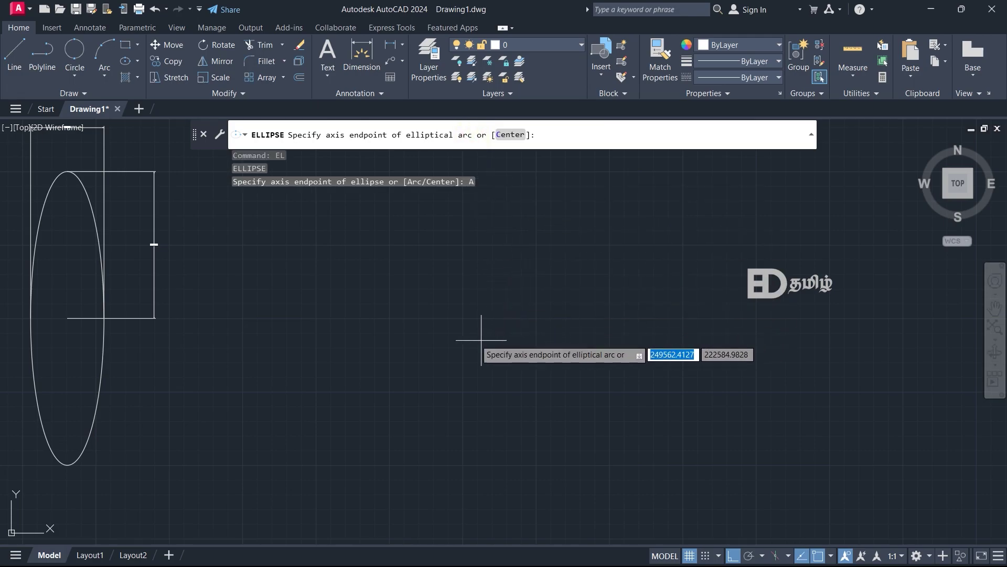
pyautogui.click(438, 324)
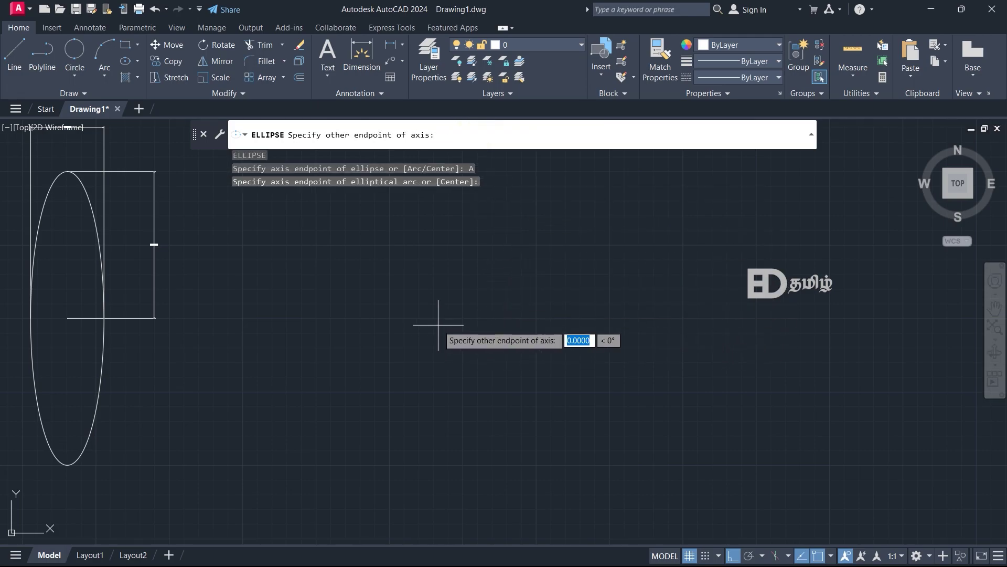
pyautogui.click(600, 325)
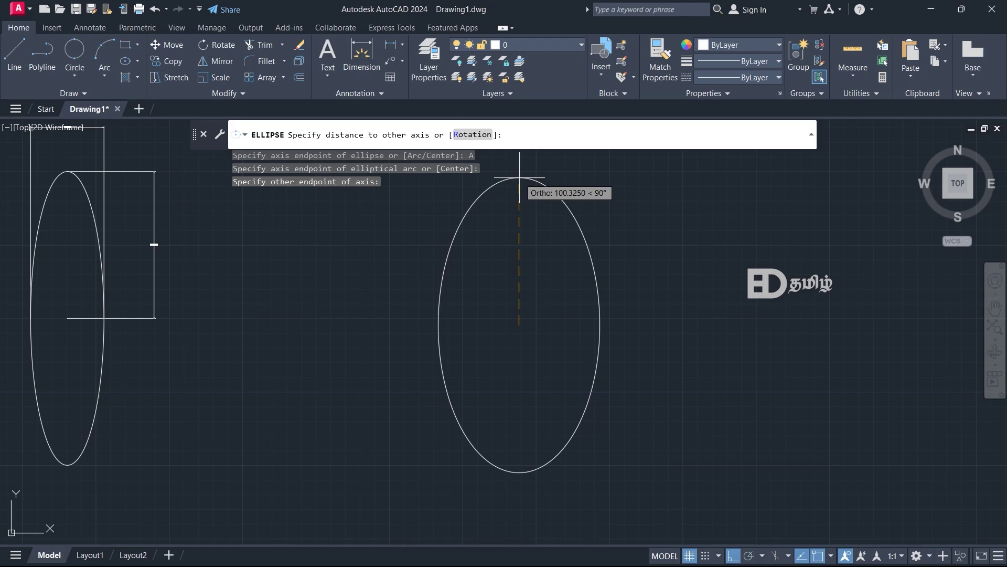
pyautogui.click(520, 178)
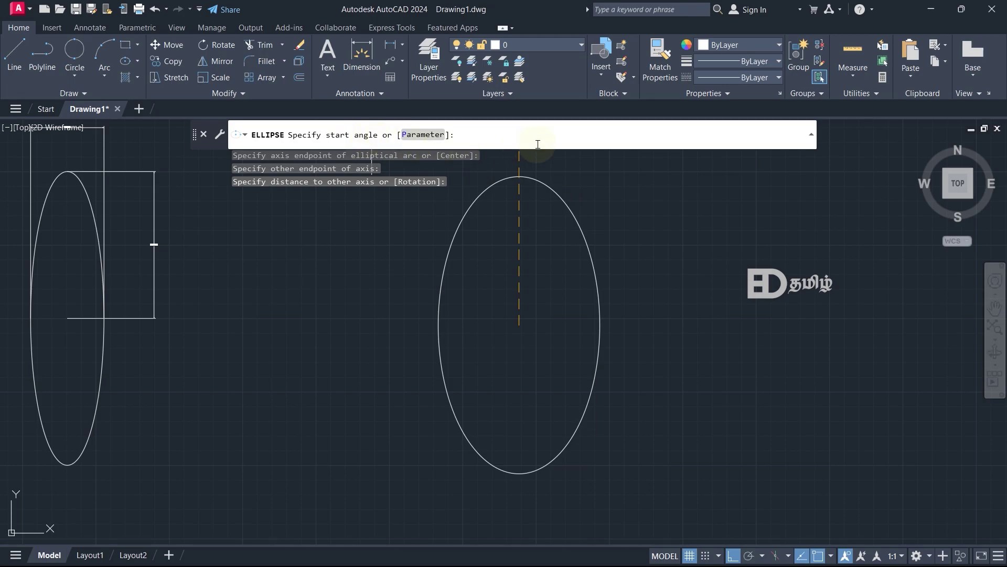
# Step: Set the elliptical arc's start angle to 45, turn Ortho off, and end the arc at its upper-left side
pyautogui.write('45')
pyautogui.press('Return')
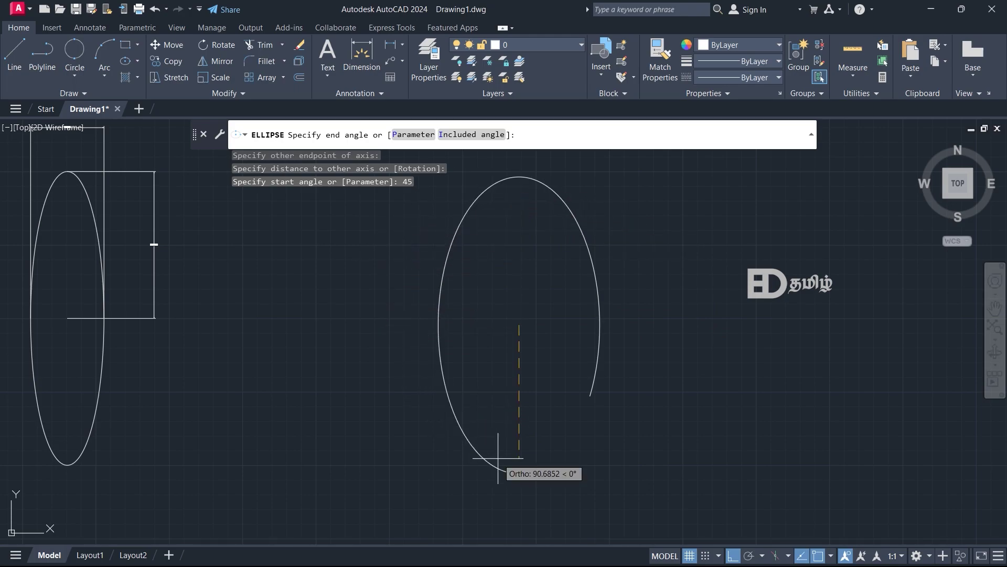
pyautogui.press('F8')
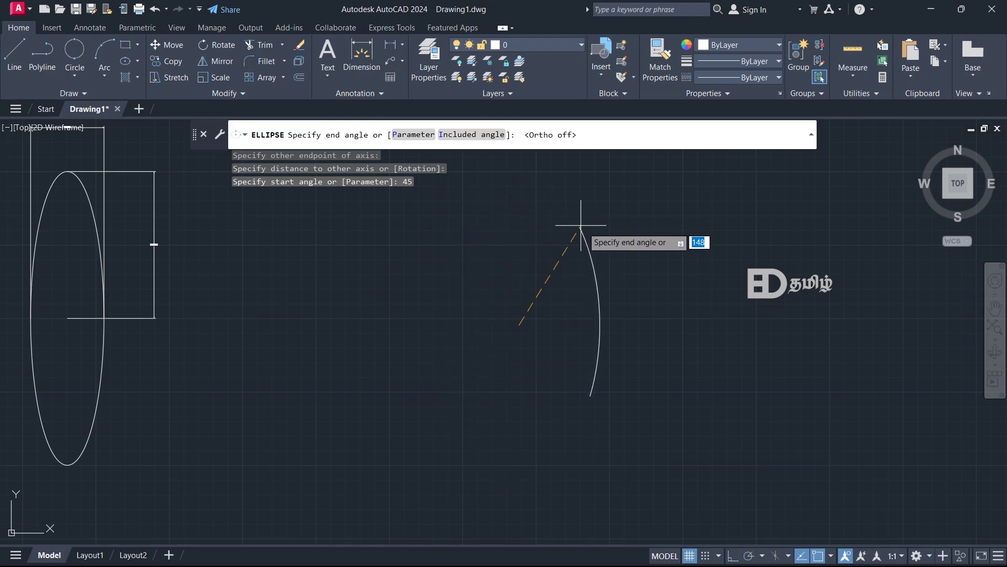
pyautogui.click(444, 238)
pyautogui.scroll(-2, 667, 375)
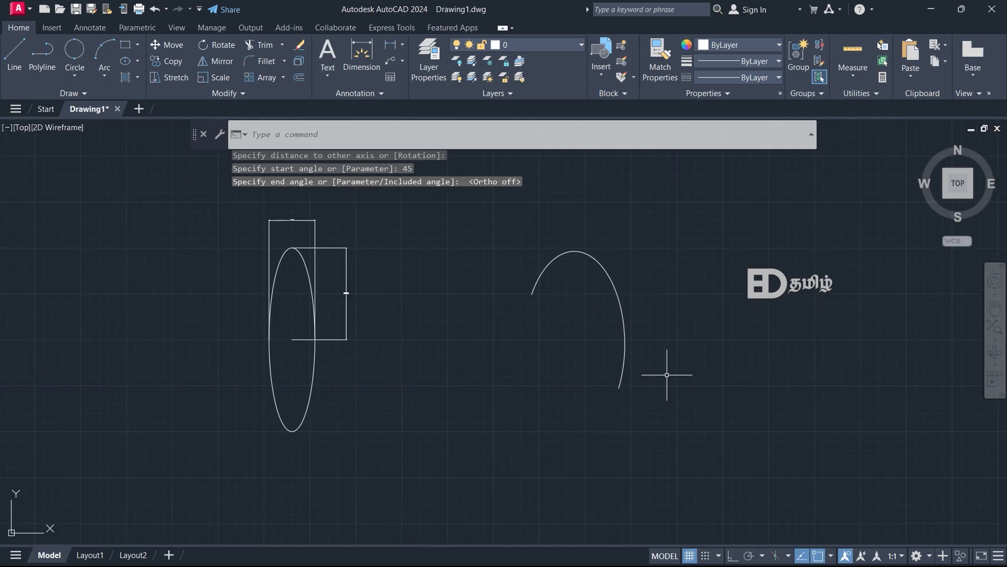
# Step: Start a center-defined ellipse in an empty area of the drawing, with its first axis endpoint 50 units horizontally from the center
pyautogui.moveTo(701, 342)
pyautogui.mouseDown(button='middle')
pyautogui.moveTo(401, 269)
pyautogui.moveTo(290, 286)
pyautogui.mouseUp(button='middle')
pyautogui.scroll(5, 524, 240)
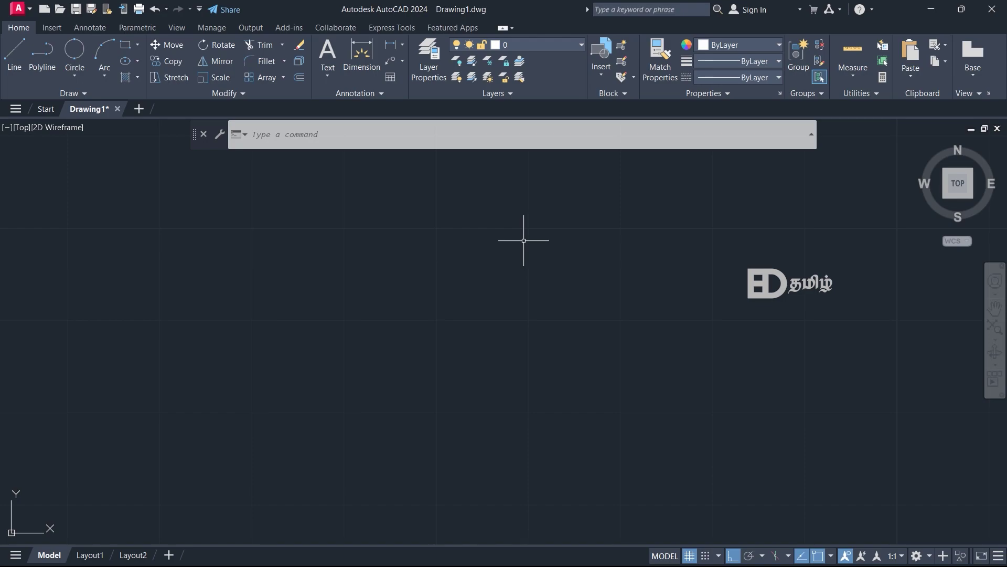
pyautogui.write('el')
pyautogui.press('Return')
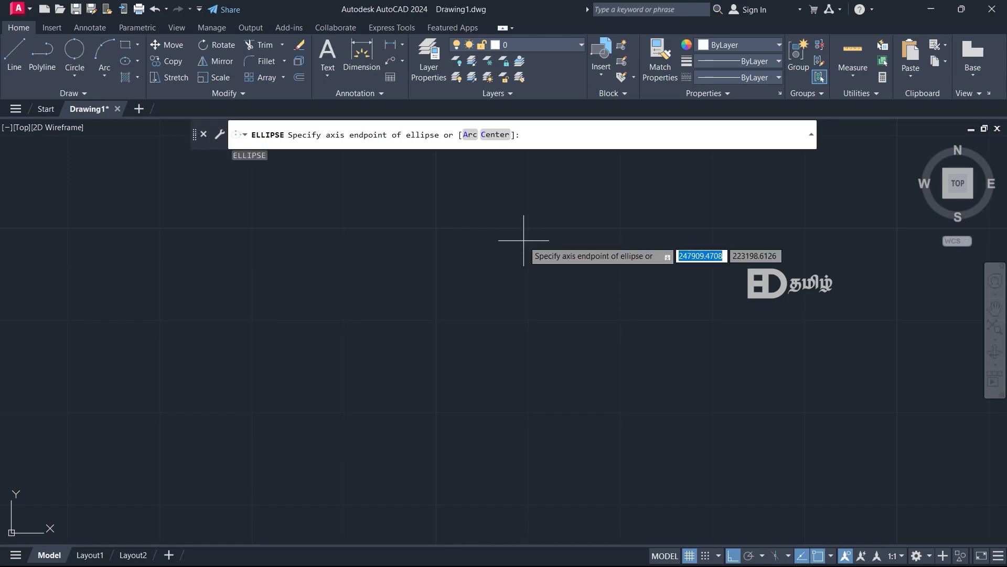
pyautogui.click(495, 135)
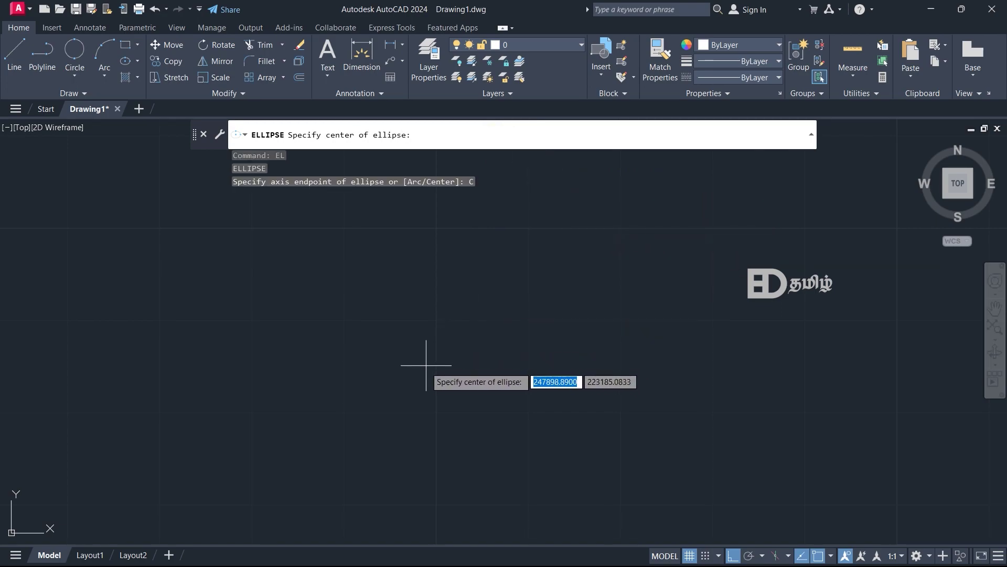
pyautogui.click(408, 384)
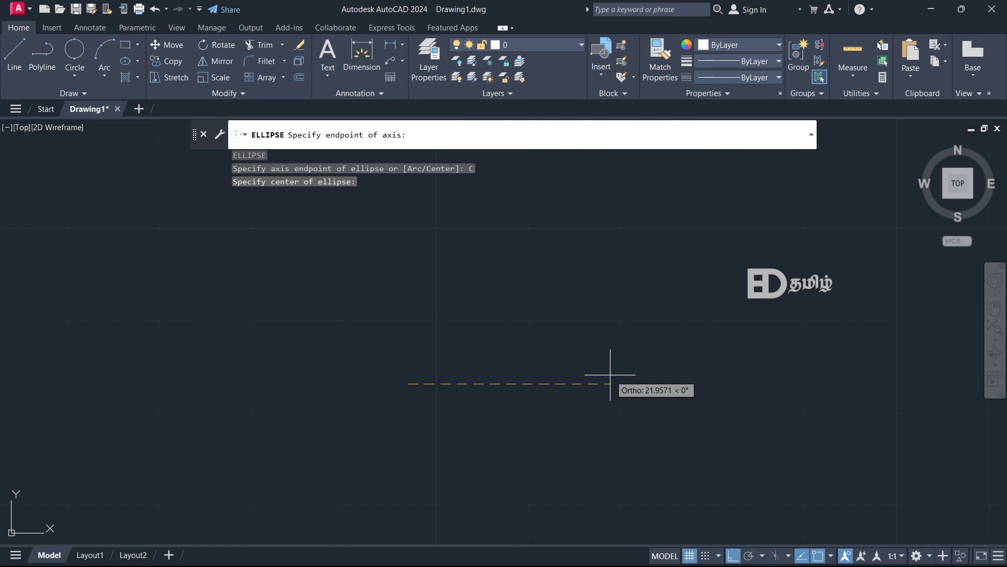
pyautogui.write('50')
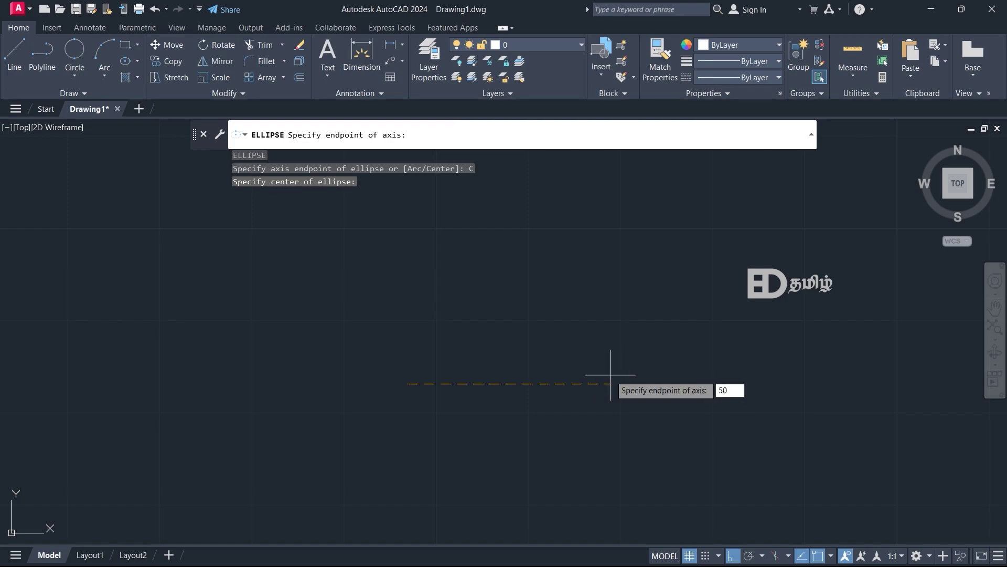
pyautogui.press('Return')
# Step: Set the distance to the ellipse's other axis to 100, measured vertically from the center
pyautogui.scroll(-4, 474, 250)
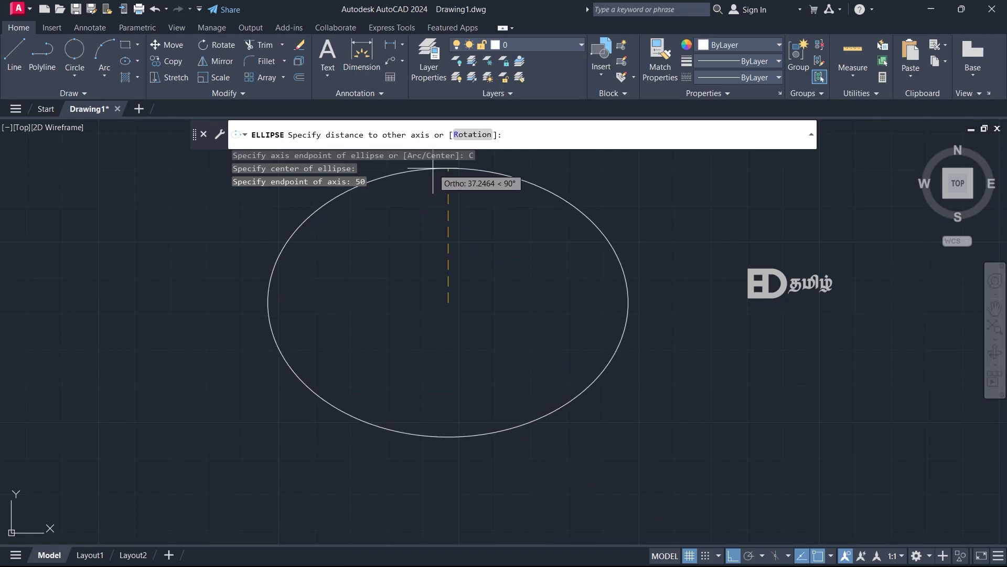
pyautogui.write('100')
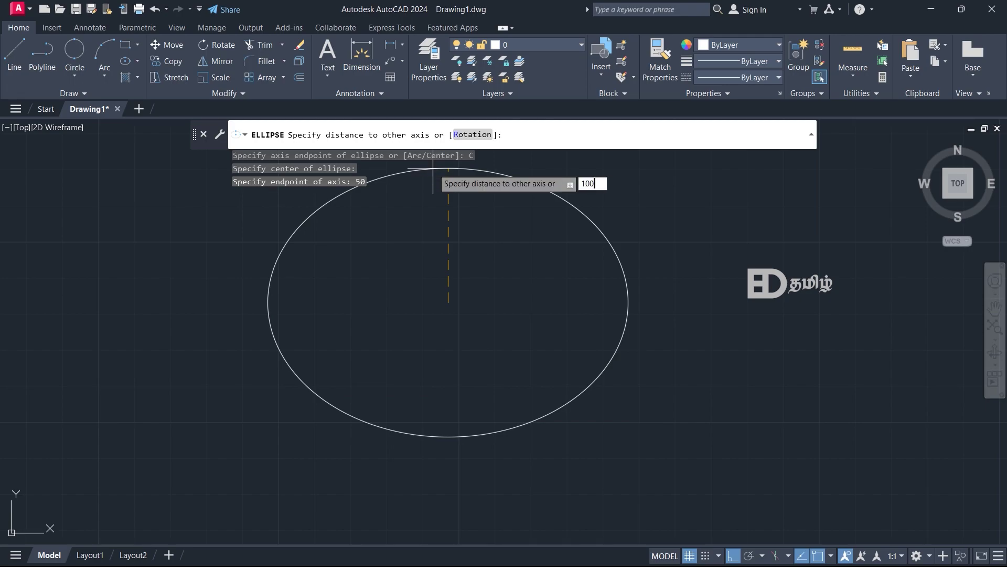
pyautogui.press('Return')
pyautogui.scroll(-3, 604, 278)
pyautogui.moveTo(622, 272); pyautogui.dragTo(462, 333, button='middle')
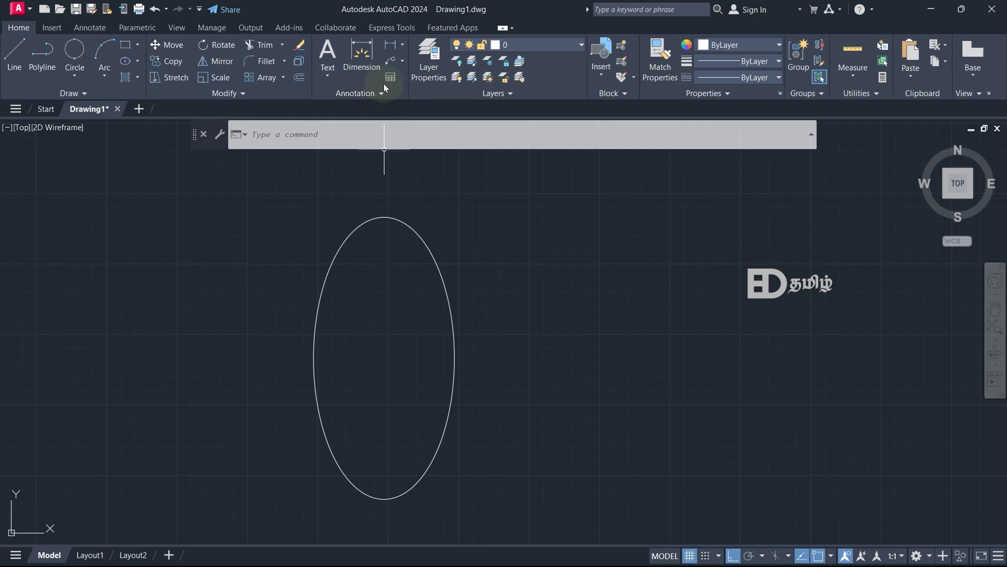
# Step: Add a linear dimension from the new ellipse's center to its right quadrant, placed inside the ellipse just above the center, and check its value
pyautogui.click(392, 45)
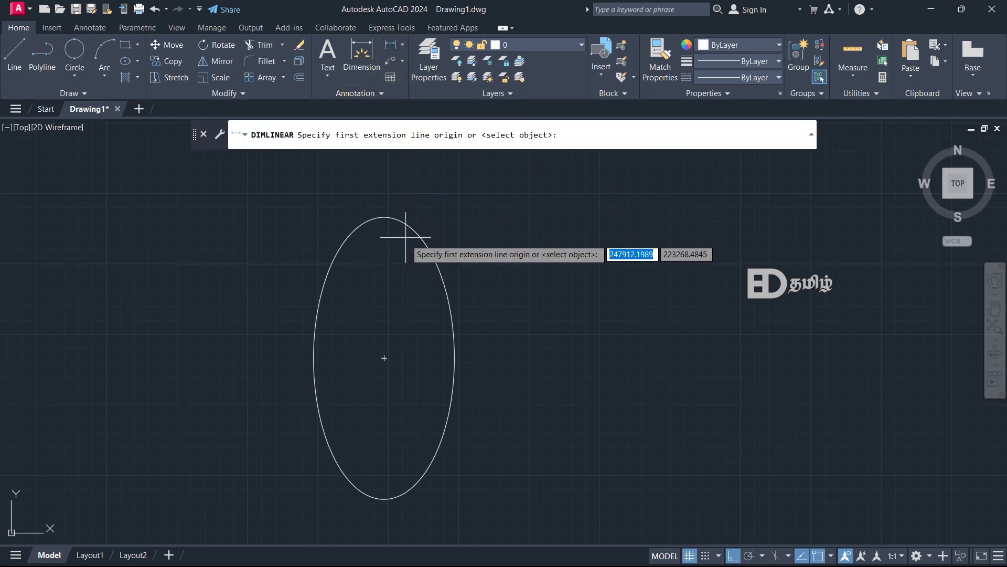
pyautogui.click(385, 358)
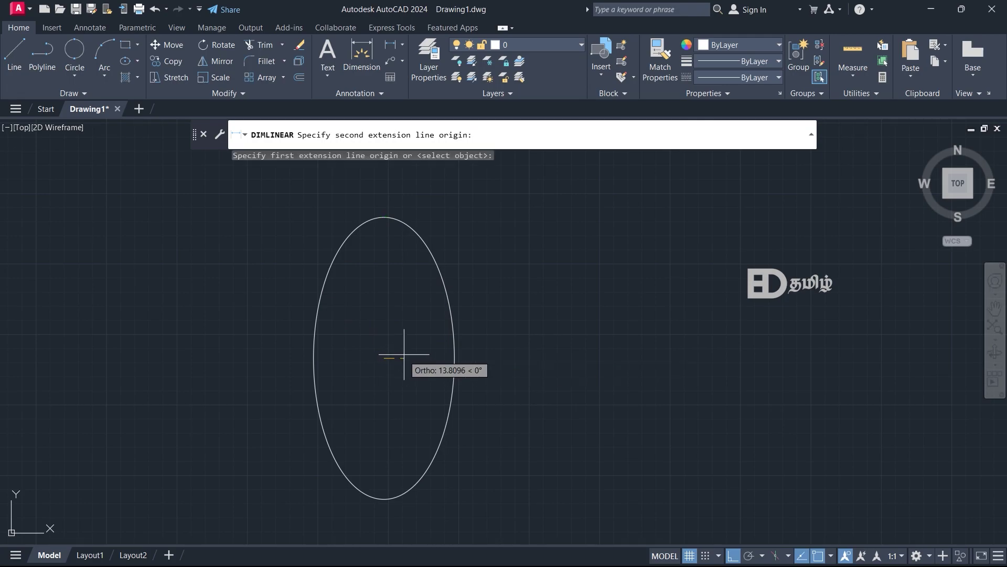
pyautogui.click(455, 358)
pyautogui.click(420, 331)
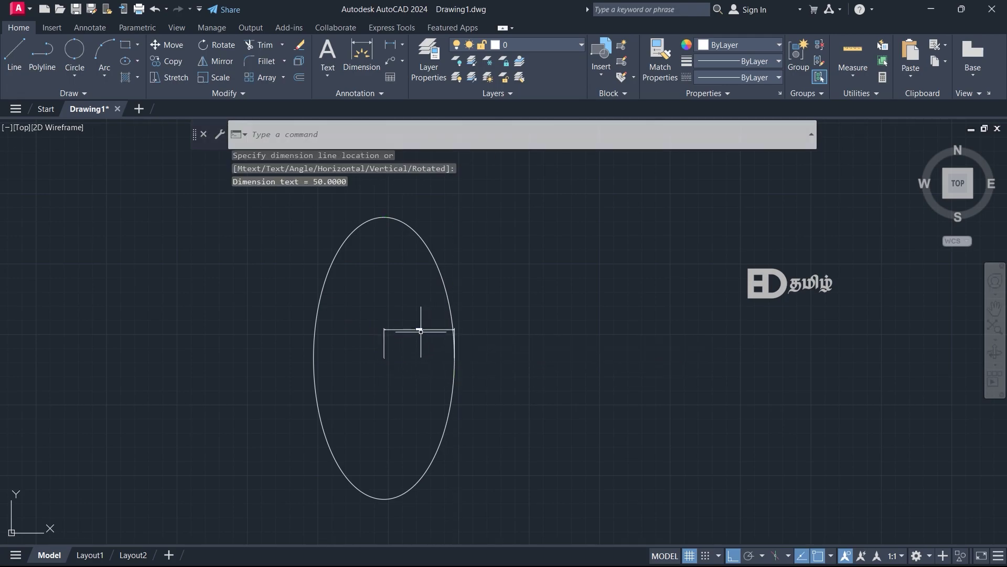
pyautogui.scroll(5, 402, 335)
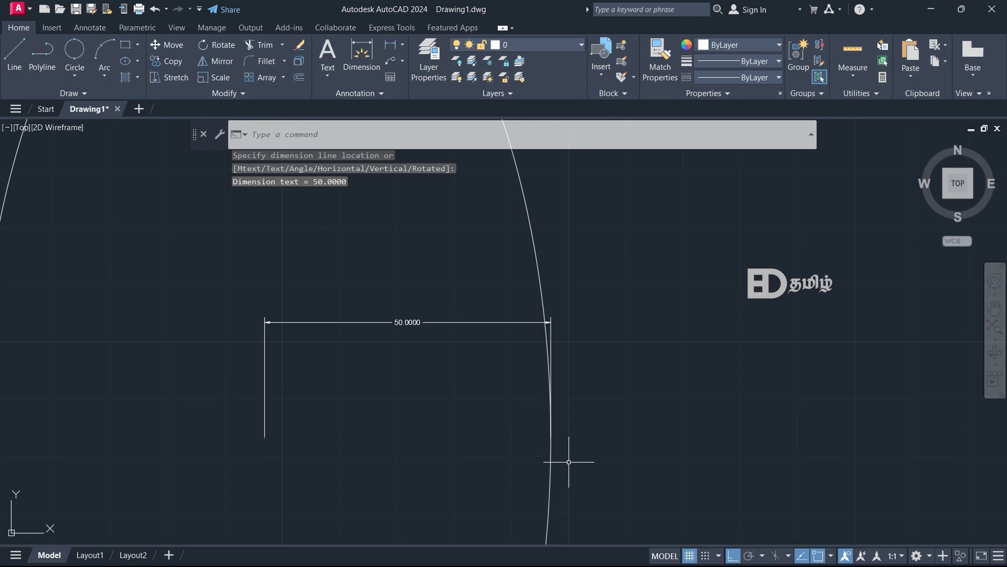
pyautogui.scroll(-4, 413, 328)
pyautogui.click(413, 329)
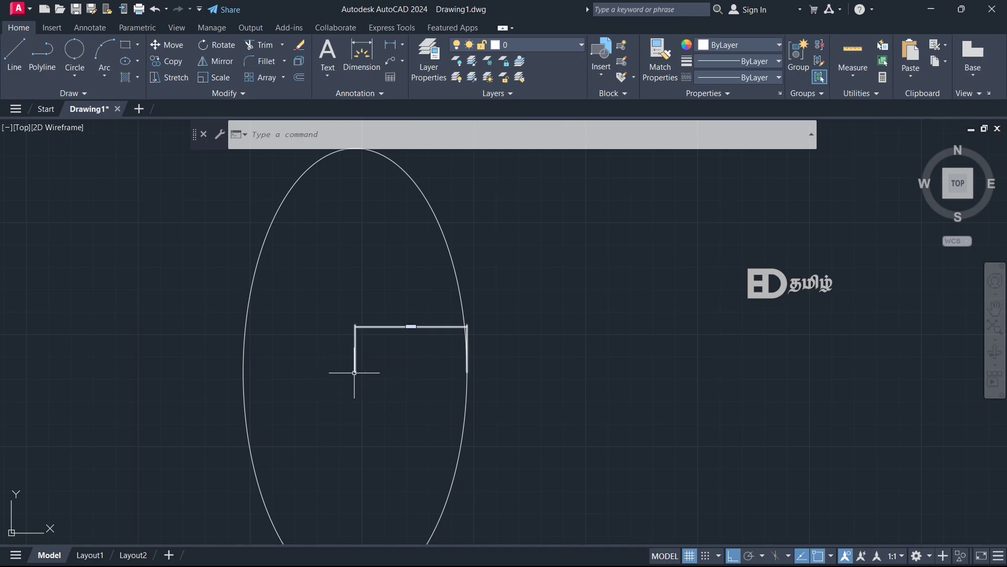
pyautogui.scroll(-2, 334, 361)
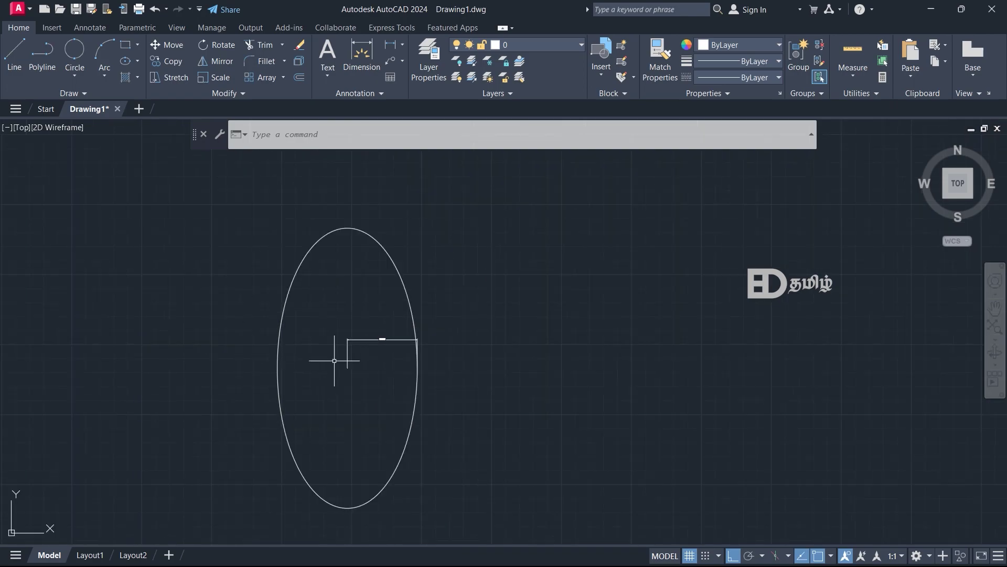
# Step: Add a linear dimension from the ellipse's top quadrant to its center, placed left of the ellipse, and check its value
pyautogui.click(388, 47)
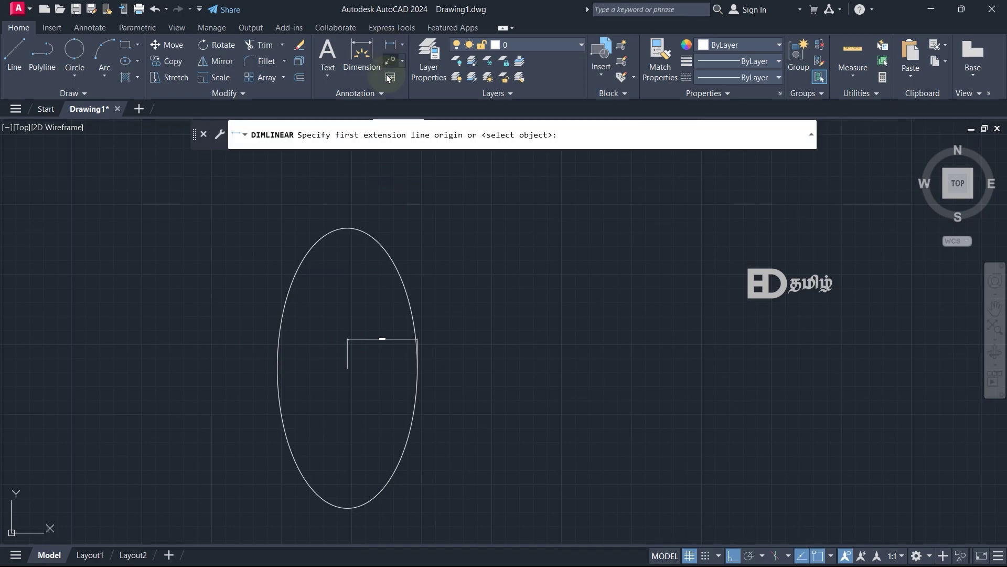
pyautogui.click(347, 228)
pyautogui.click(347, 368)
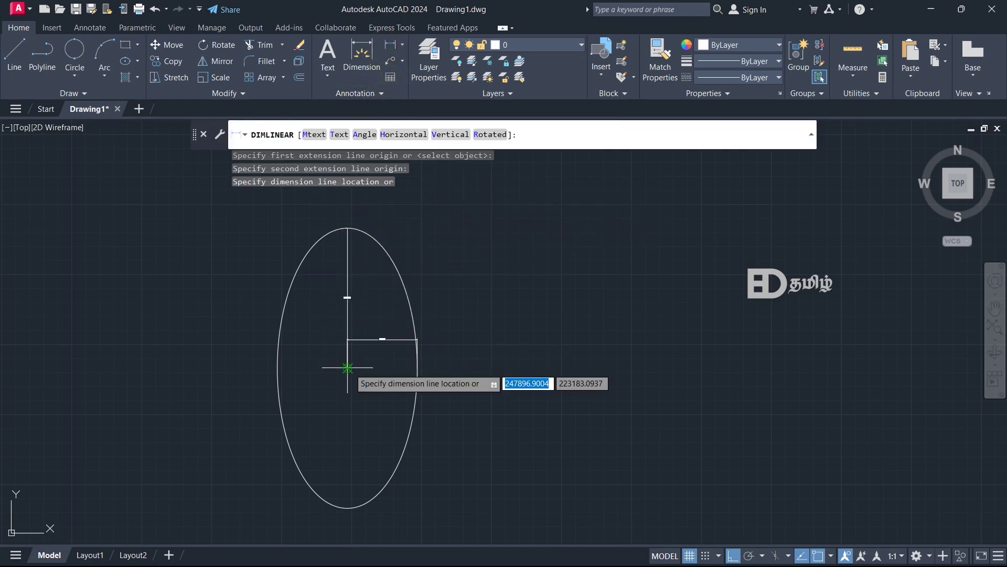
pyautogui.click(240, 351)
pyautogui.scroll(5, 220, 296)
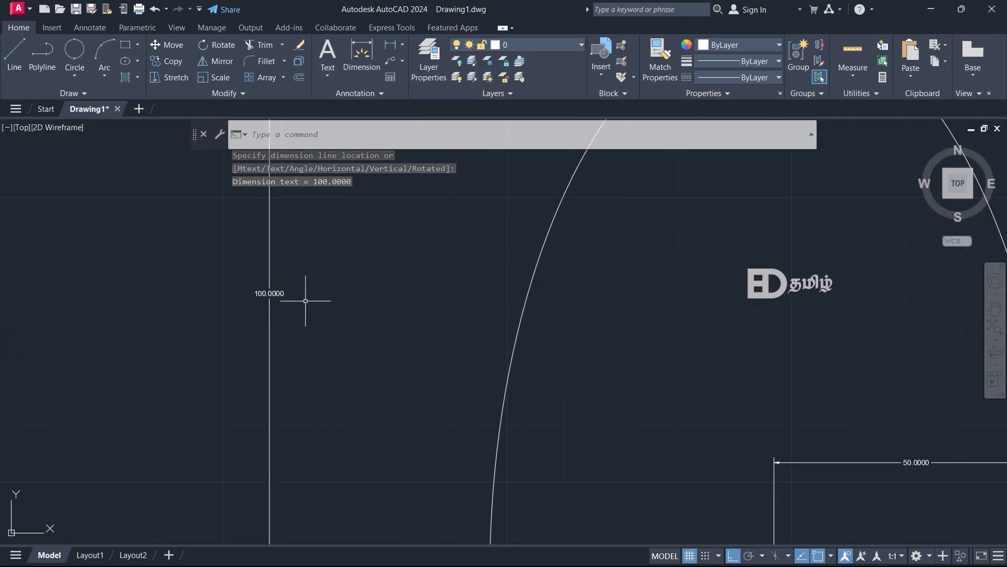
pyautogui.scroll(-4, 365, 277)
pyautogui.scroll(-3, 438, 282)
pyautogui.moveTo(455, 285); pyautogui.dragTo(404, 277, button='middle')
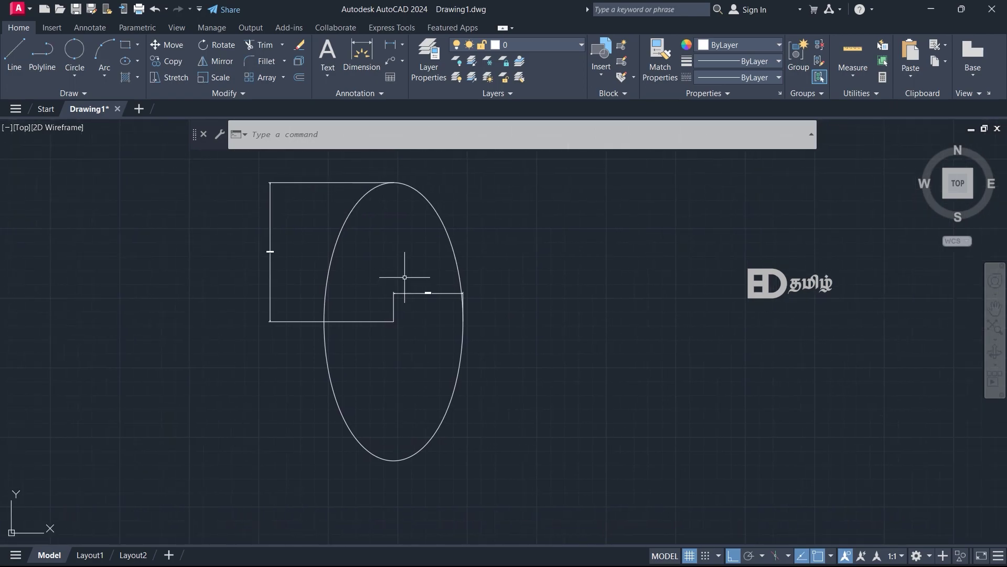